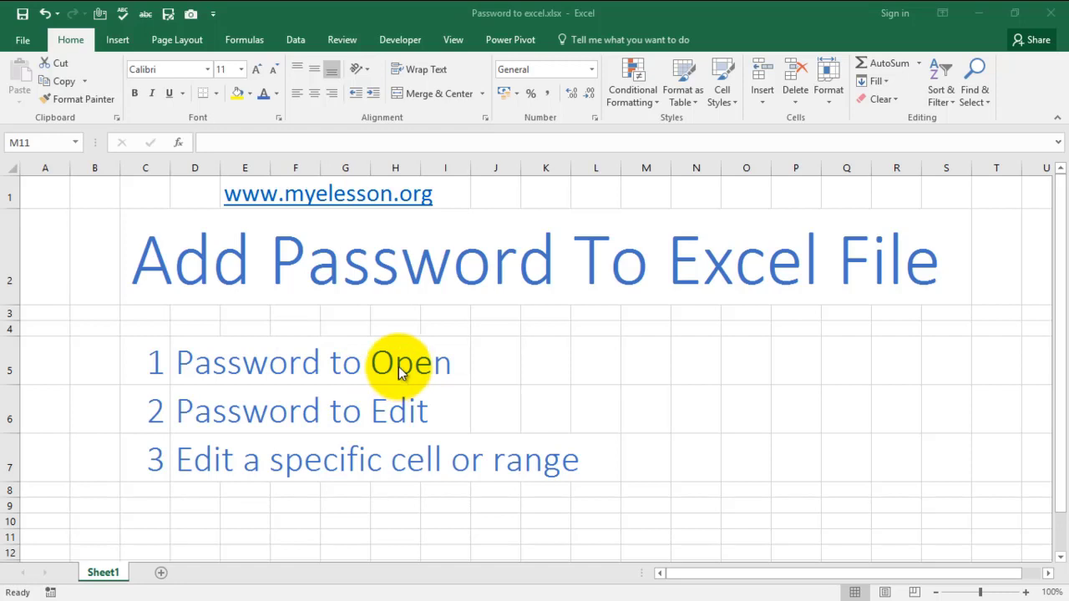
- Encrypt the workbook with an opening password, entering it and confirming it a second time
click(22, 42)
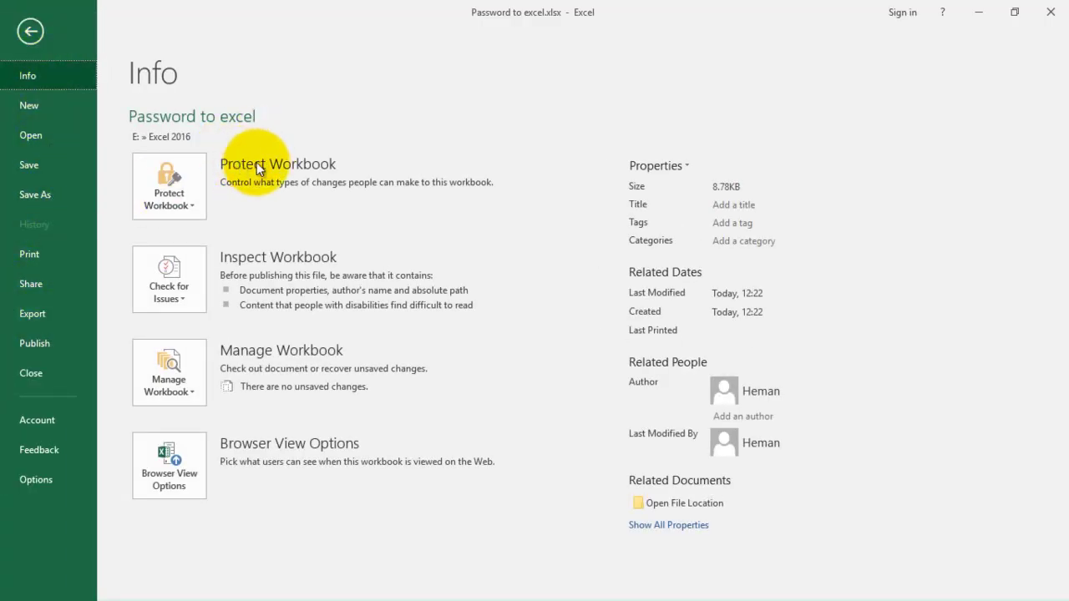
click(163, 177)
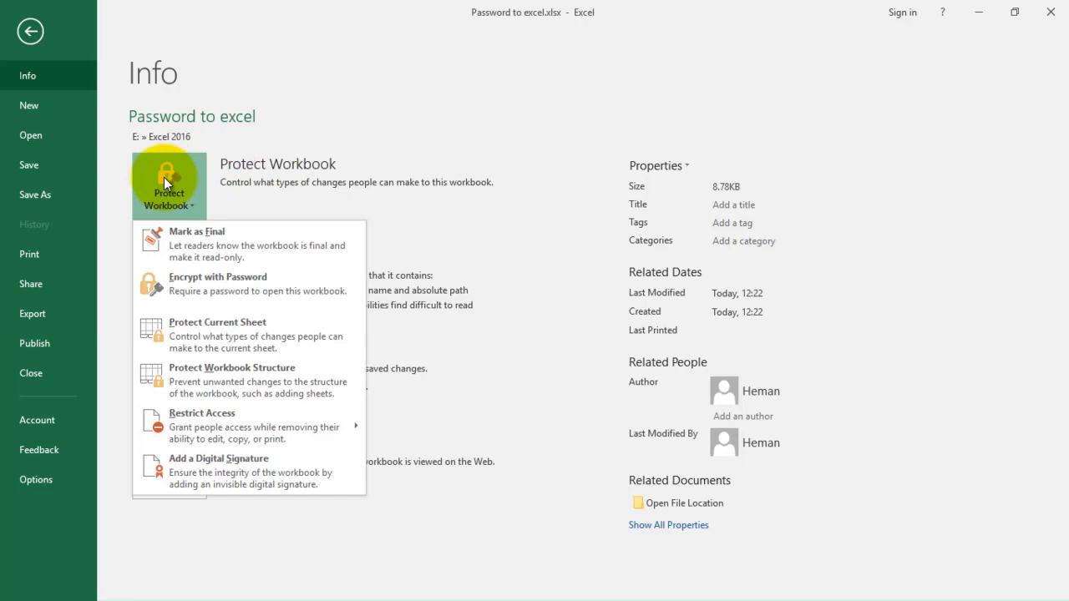
click(224, 284)
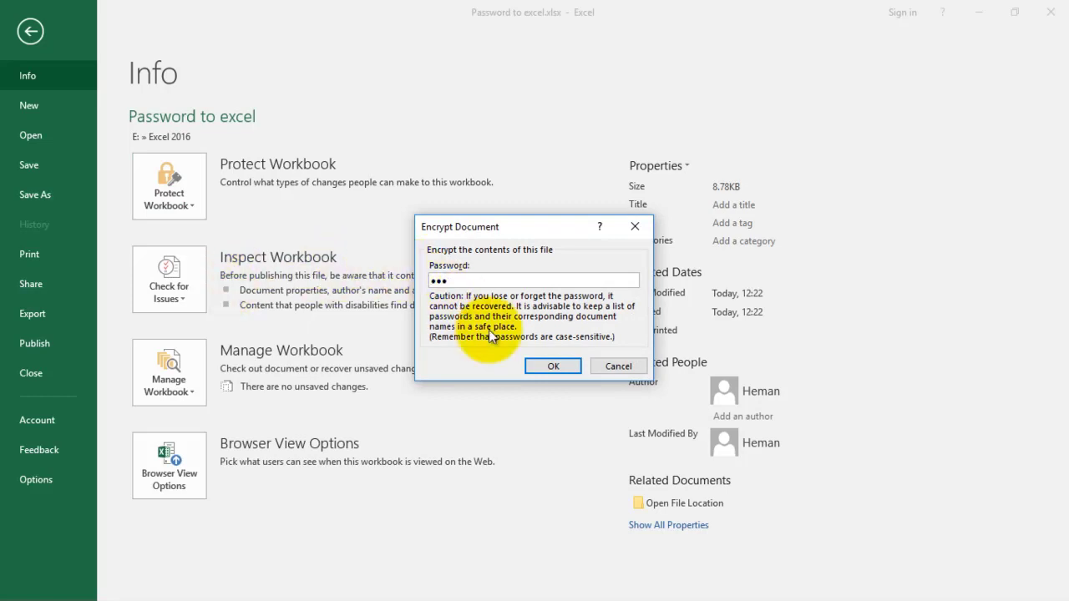
click(547, 365)
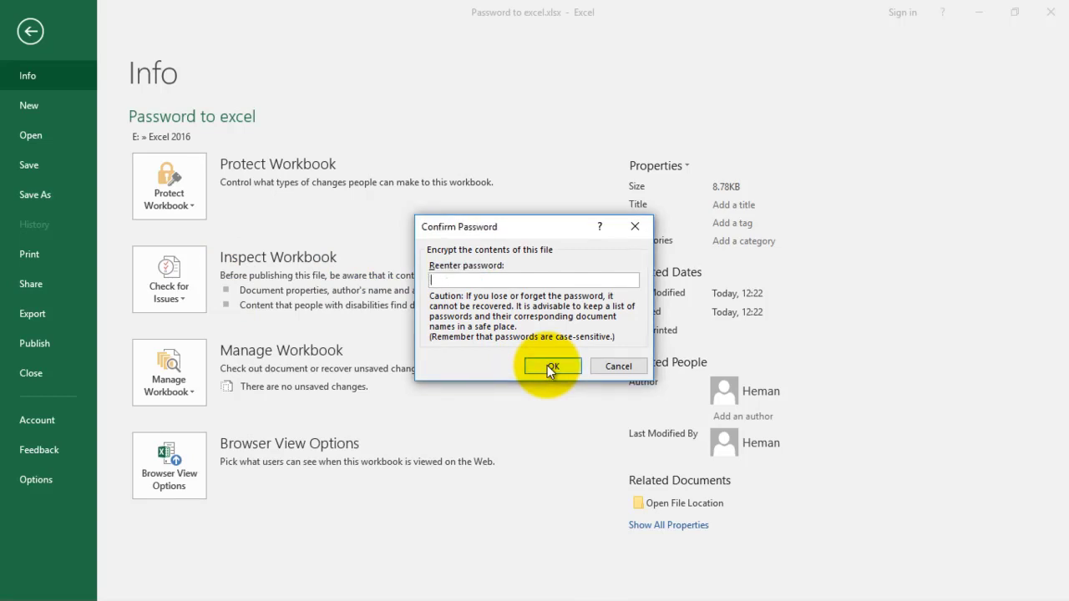
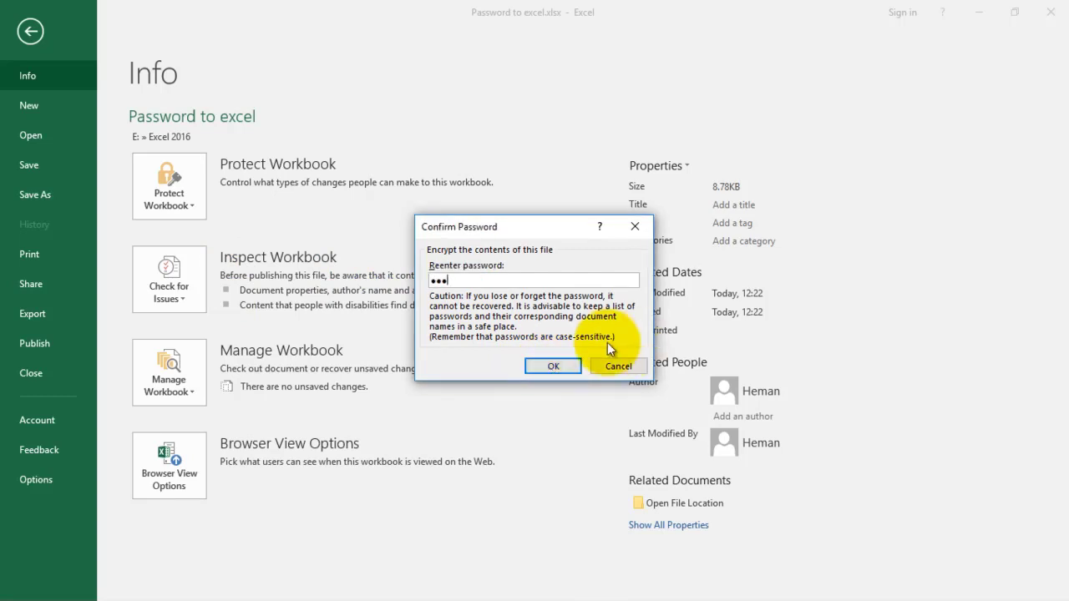
click(553, 362)
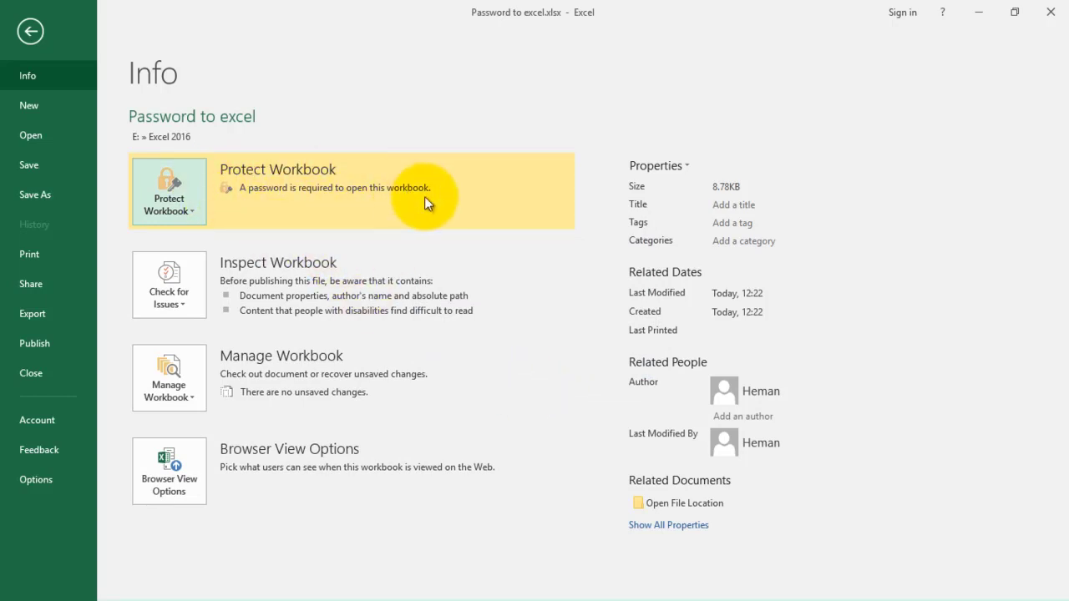
- Return to the worksheet from Backstage, click cells M5, M6, N5, F5 and Q5, then close Excel
click(30, 31)
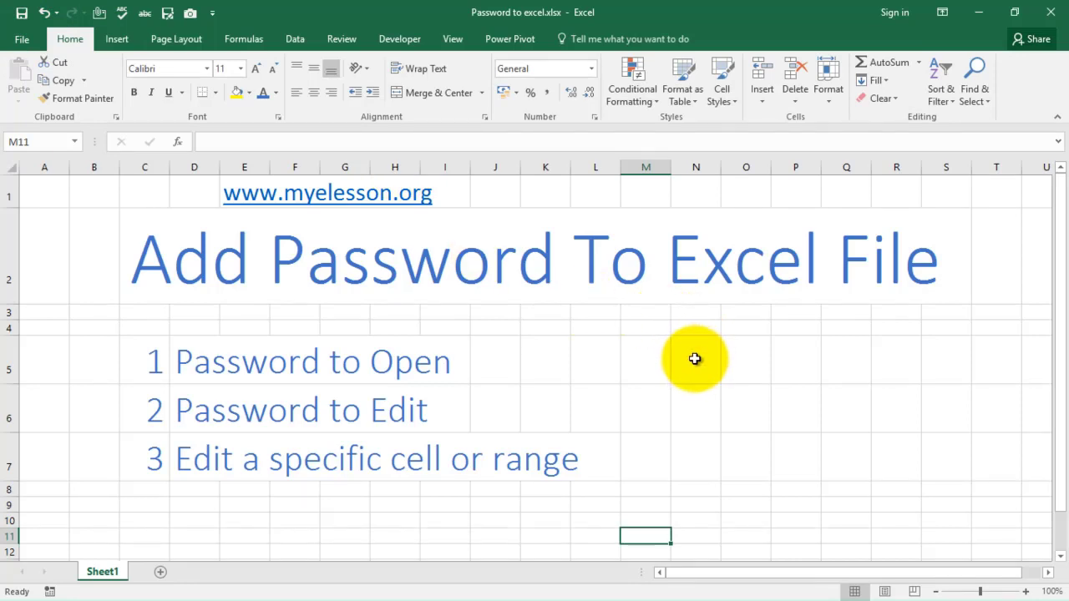
click(604, 367)
click(661, 367)
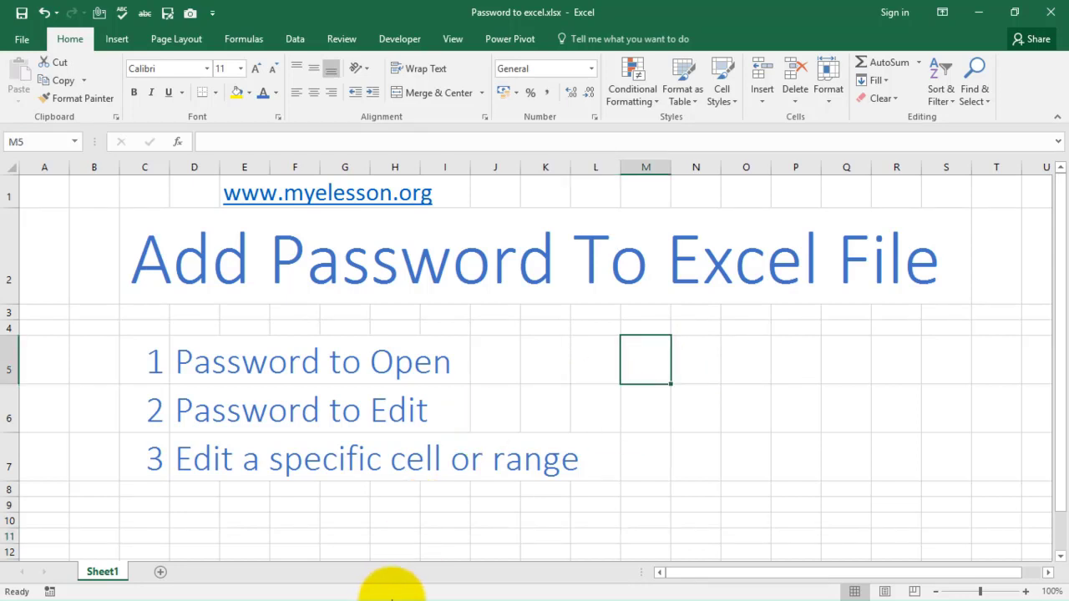
click(650, 403)
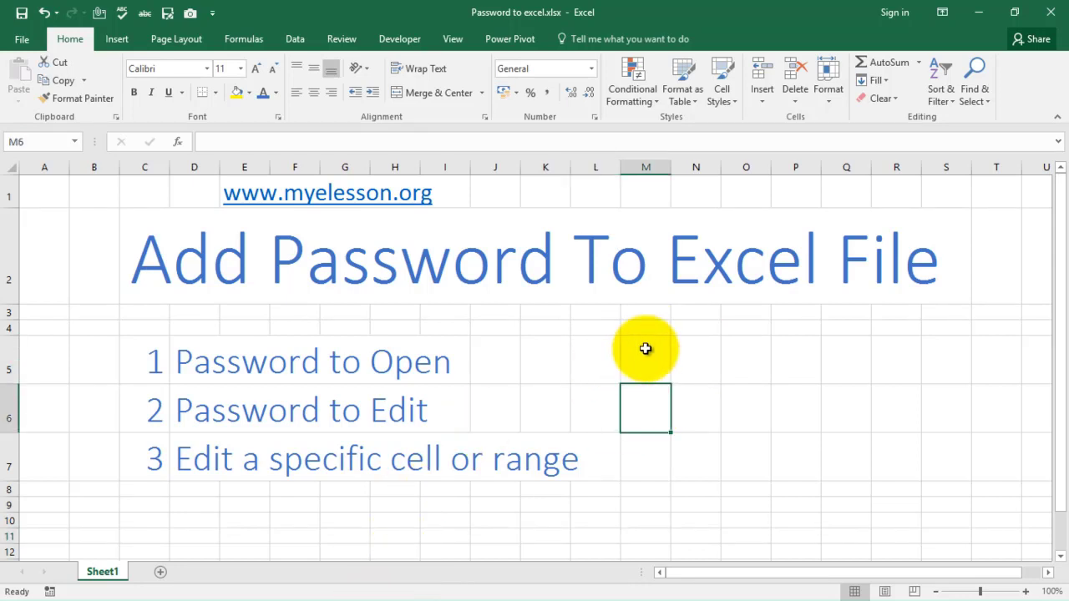
click(702, 365)
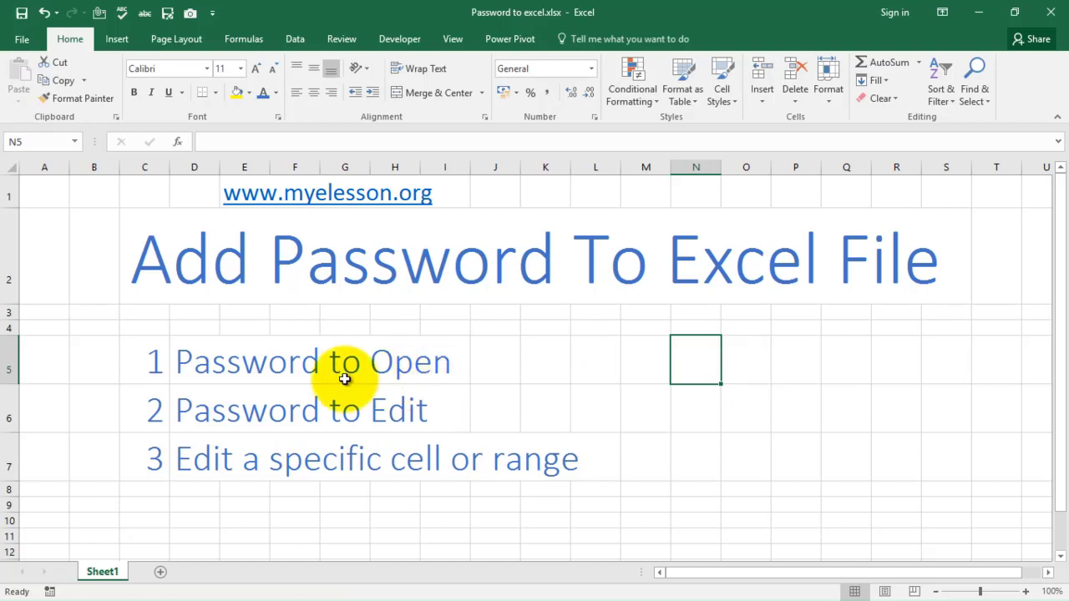
click(276, 370)
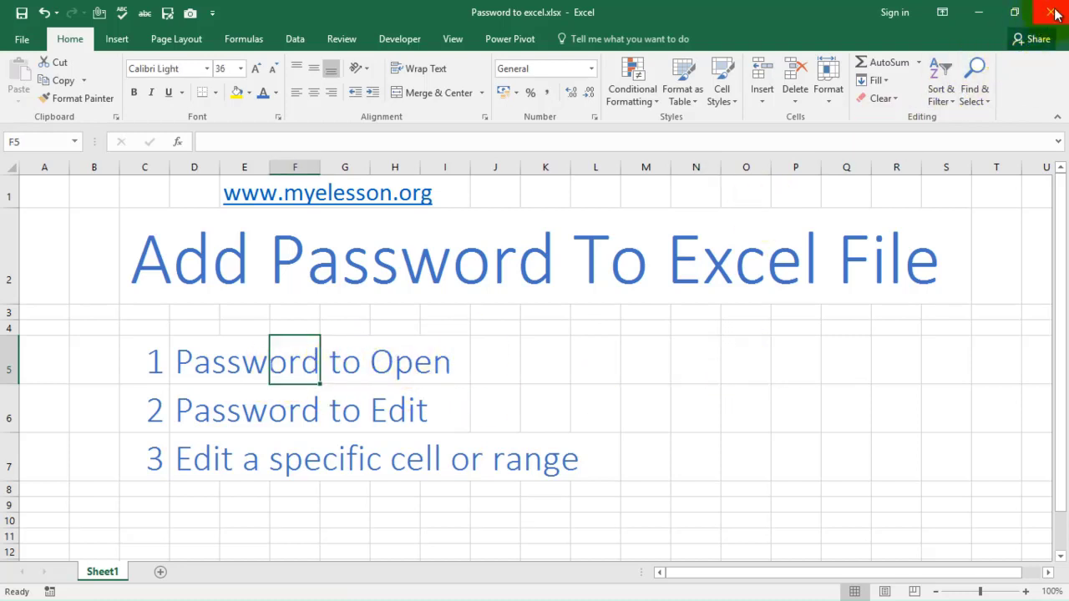
click(830, 349)
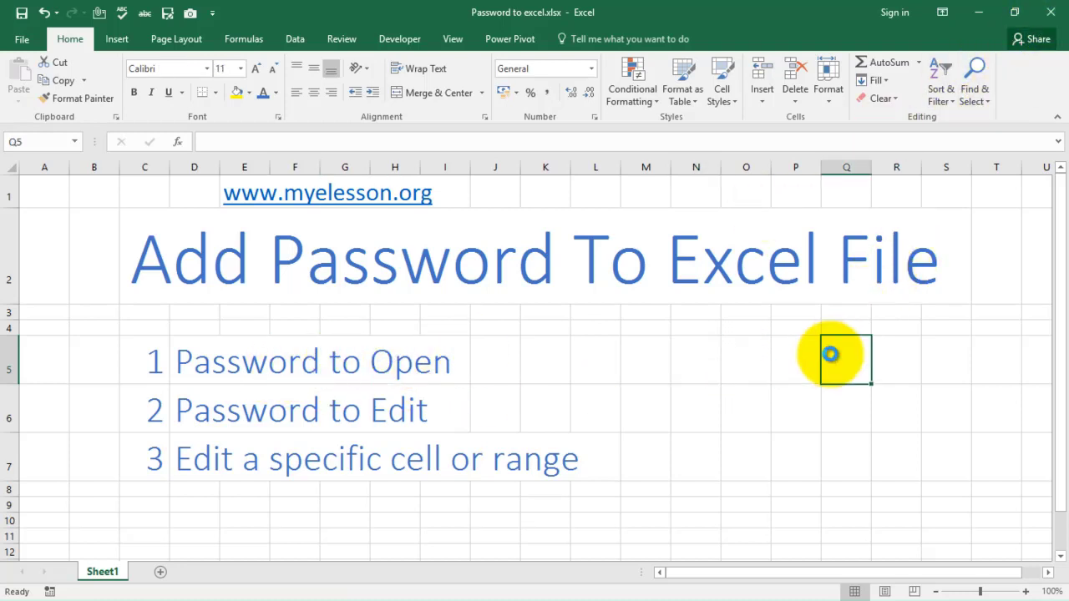
click(1051, 12)
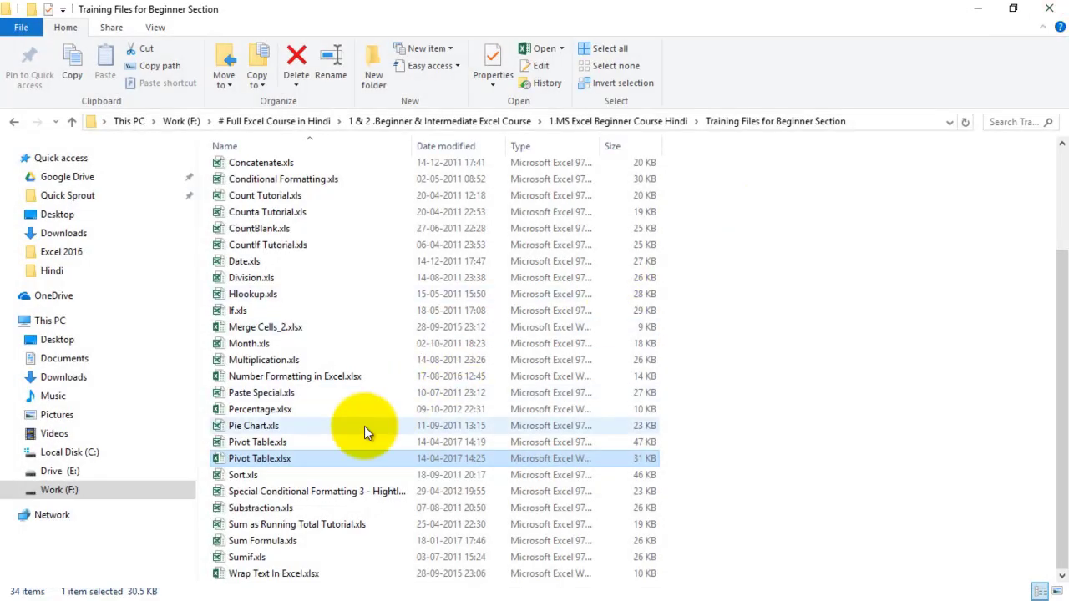
- Browse to Drive (E:) > Excel 2016 and locate Password to excel.xlsx
click(46, 471)
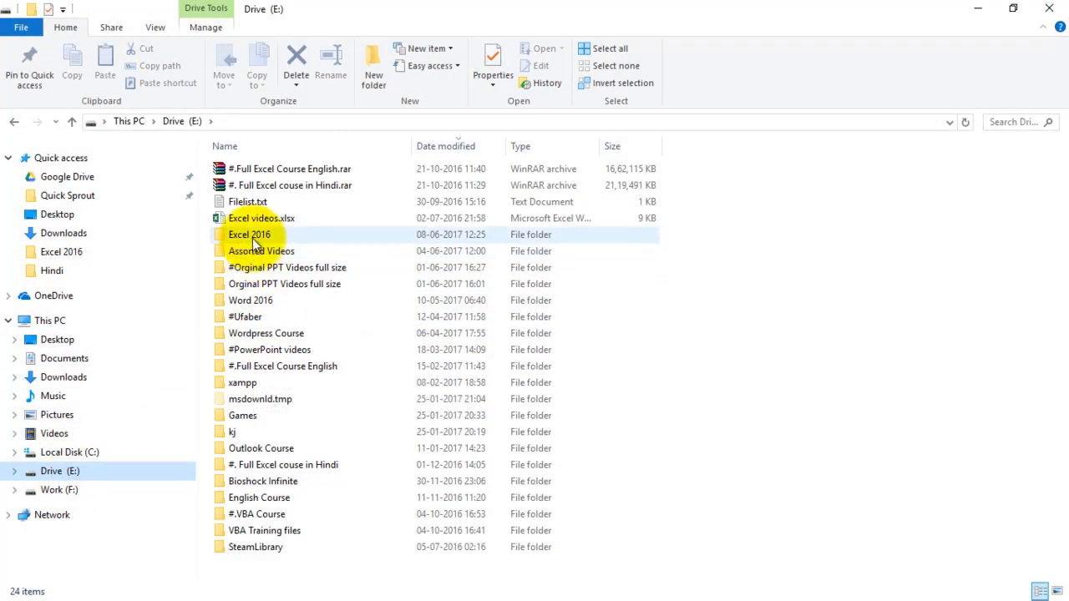
double_click(252, 236)
key(p)
key(p)
key(p)
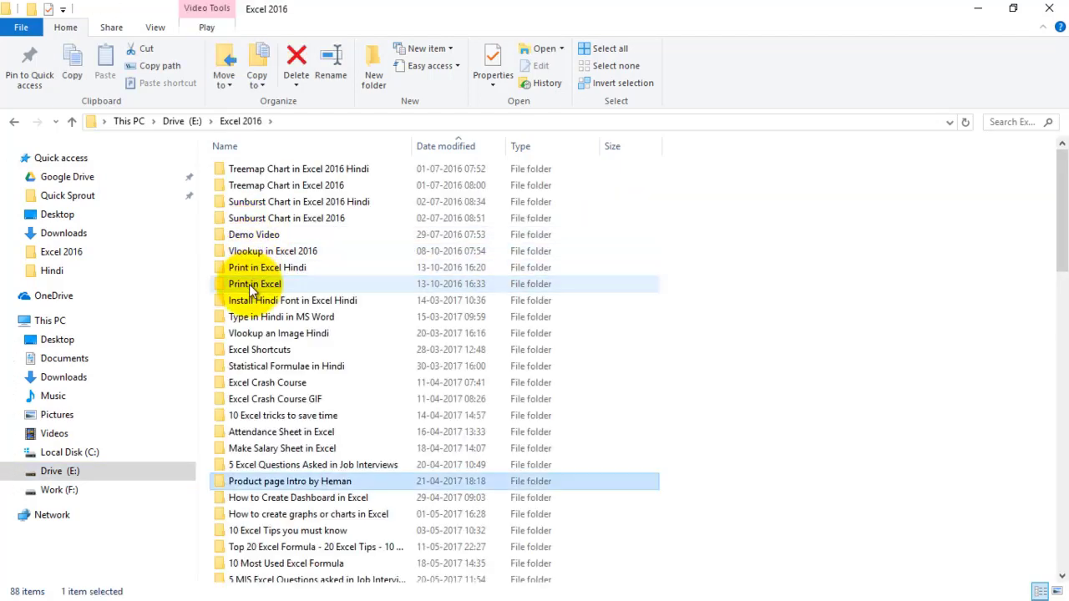
key(p)
key(p)
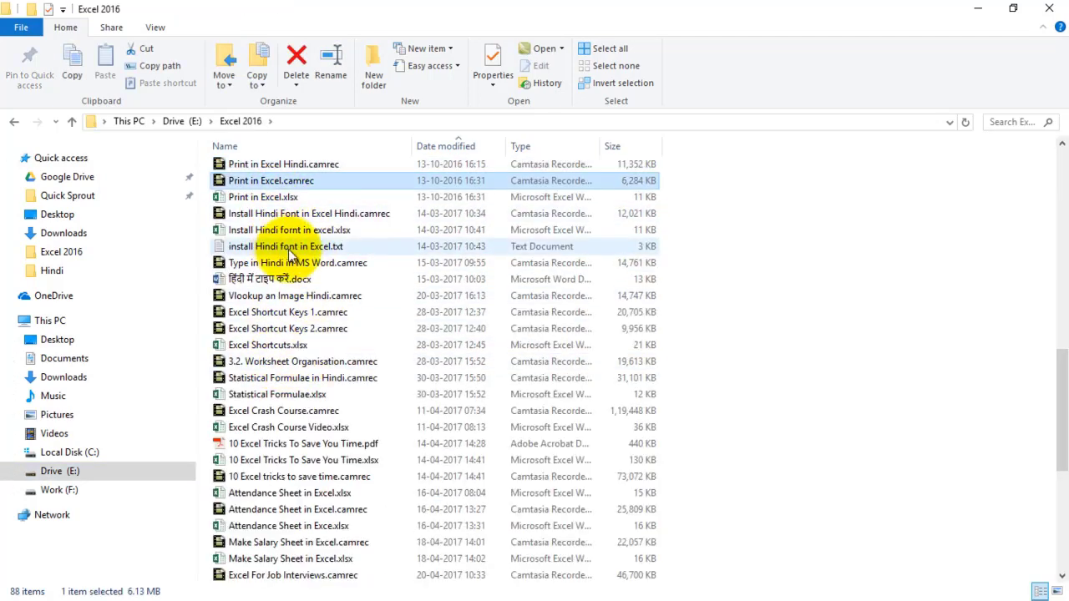
key(p)
scroll(324, 279, down, 7)
key(p)
key(p)
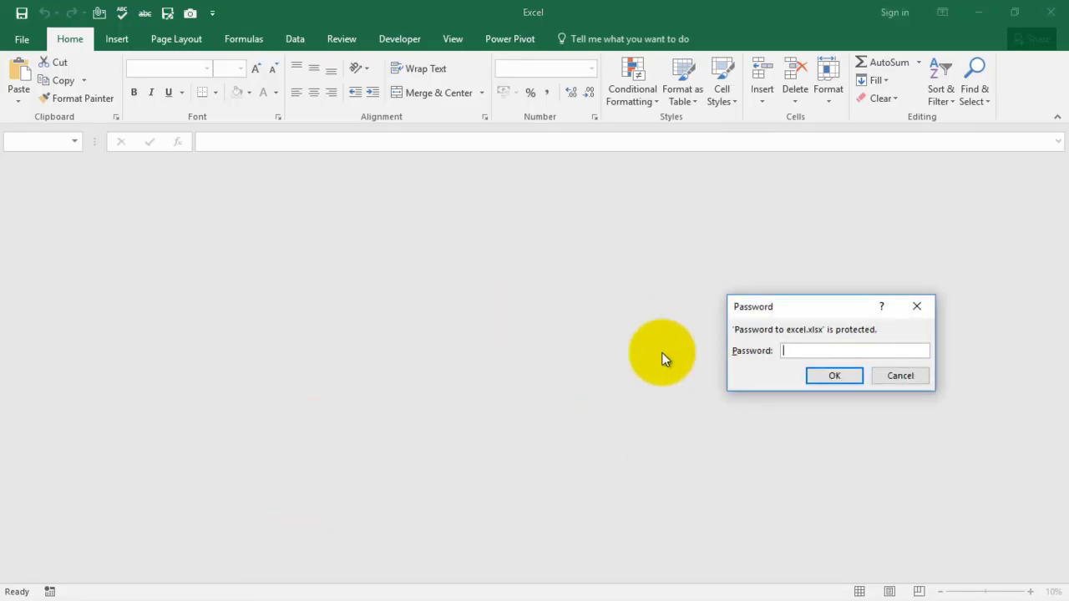
- Submit the opening password for Password to excel.xlsx, then select cells H6 and J6
click(835, 375)
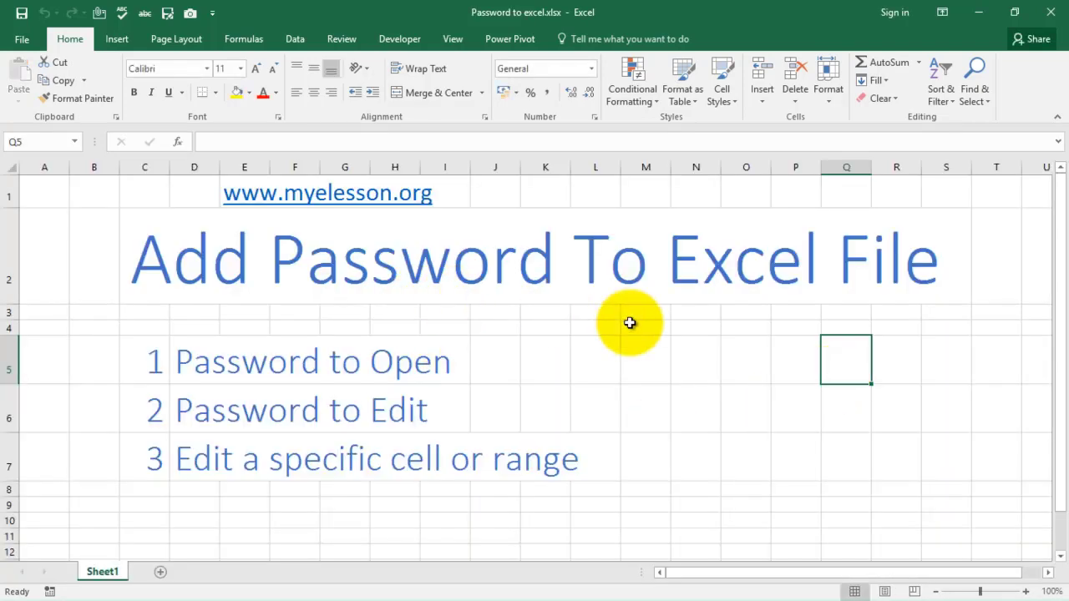
click(210, 410)
click(397, 417)
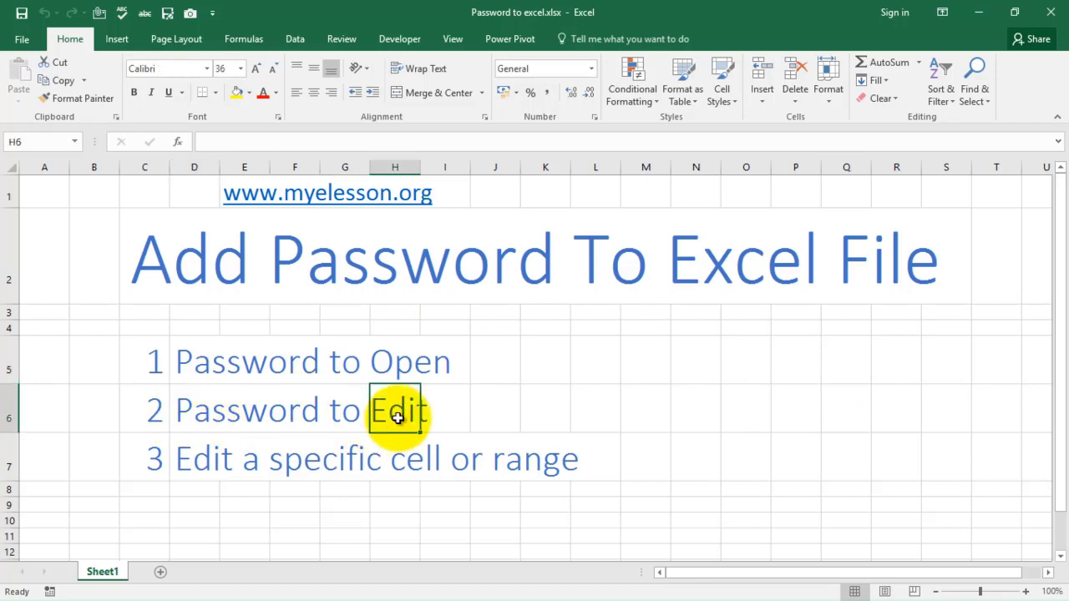
click(496, 406)
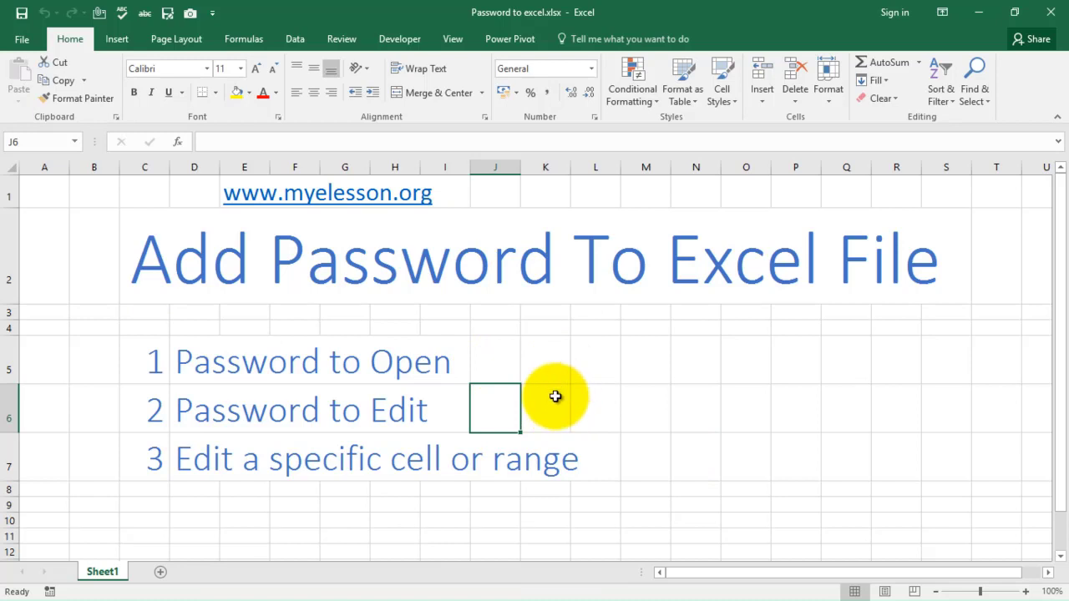
- Protect Sheet1 from the Review tab with a password, confirming it in Confirm Password
click(339, 40)
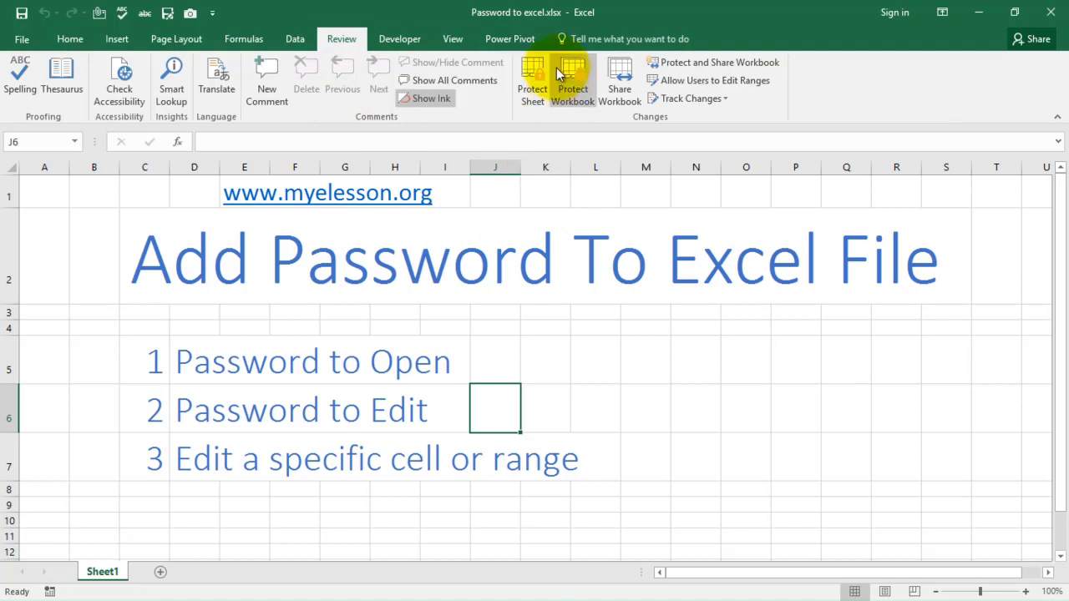
click(533, 69)
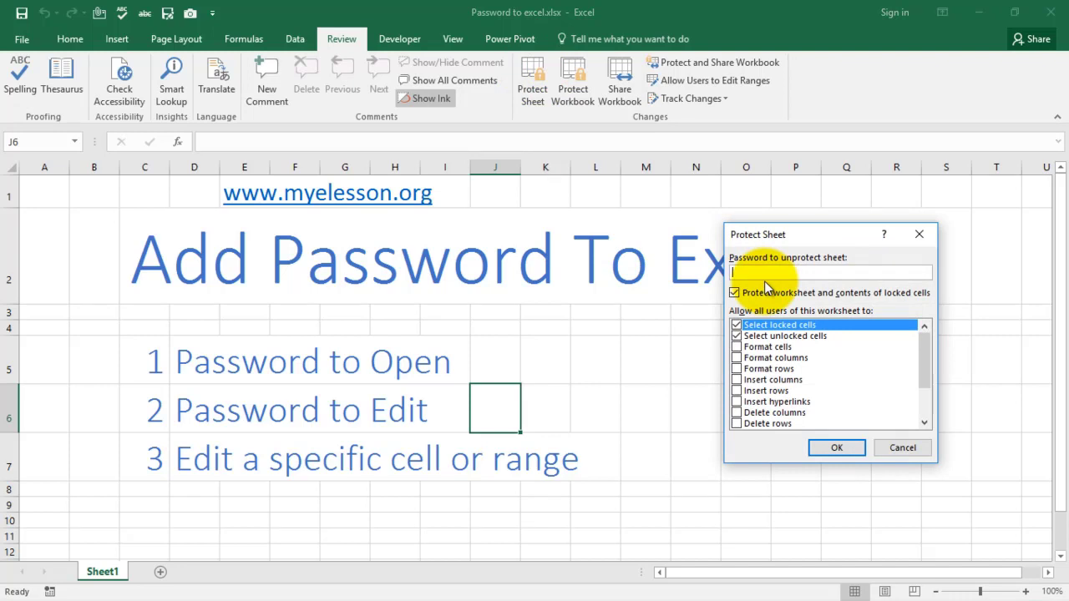
text(3)
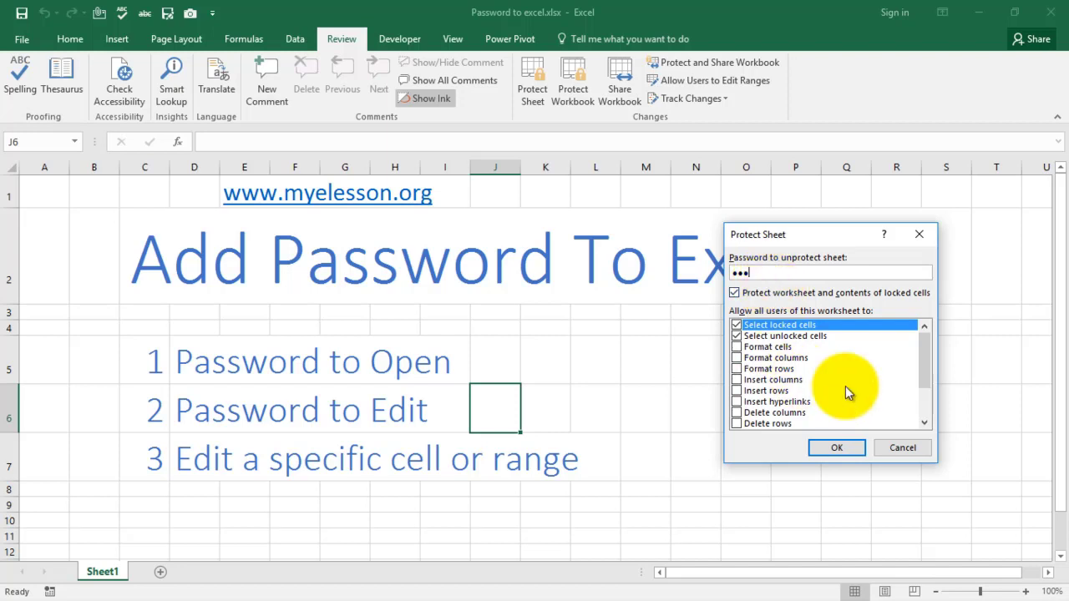
click(836, 450)
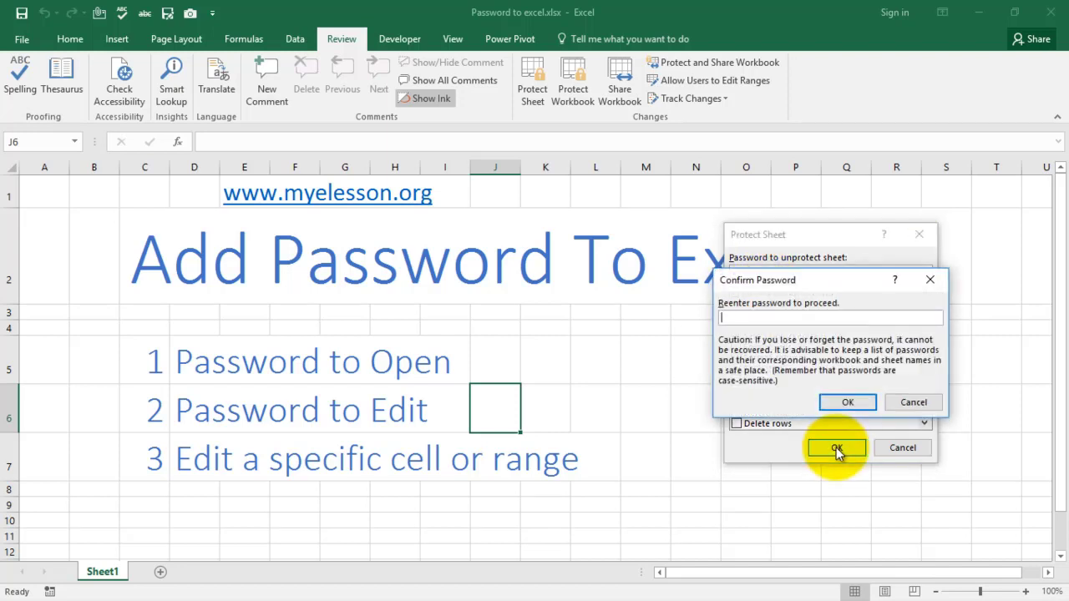
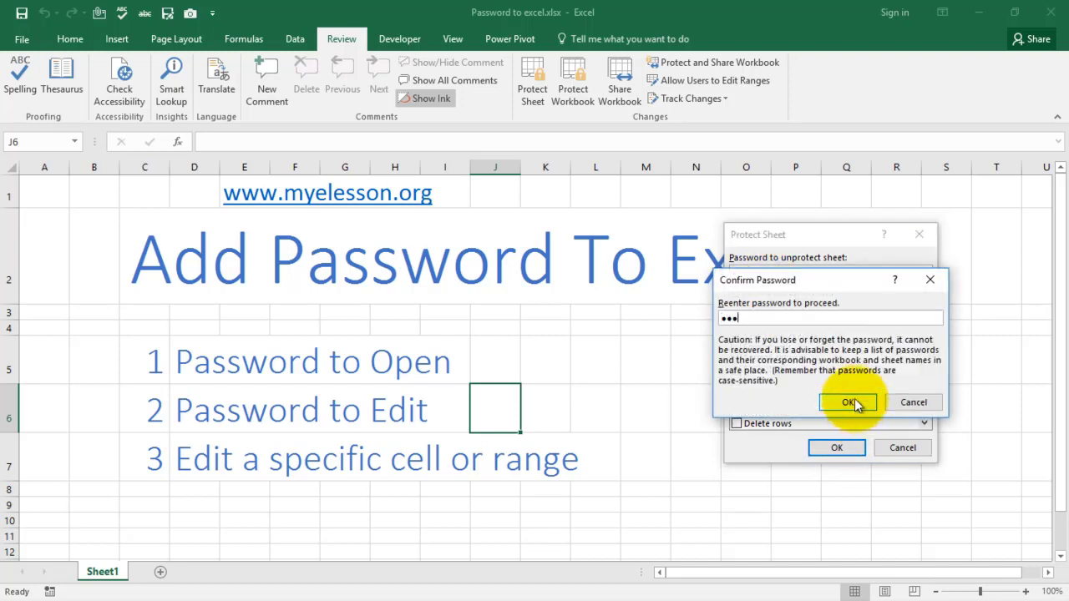
click(852, 400)
click(746, 371)
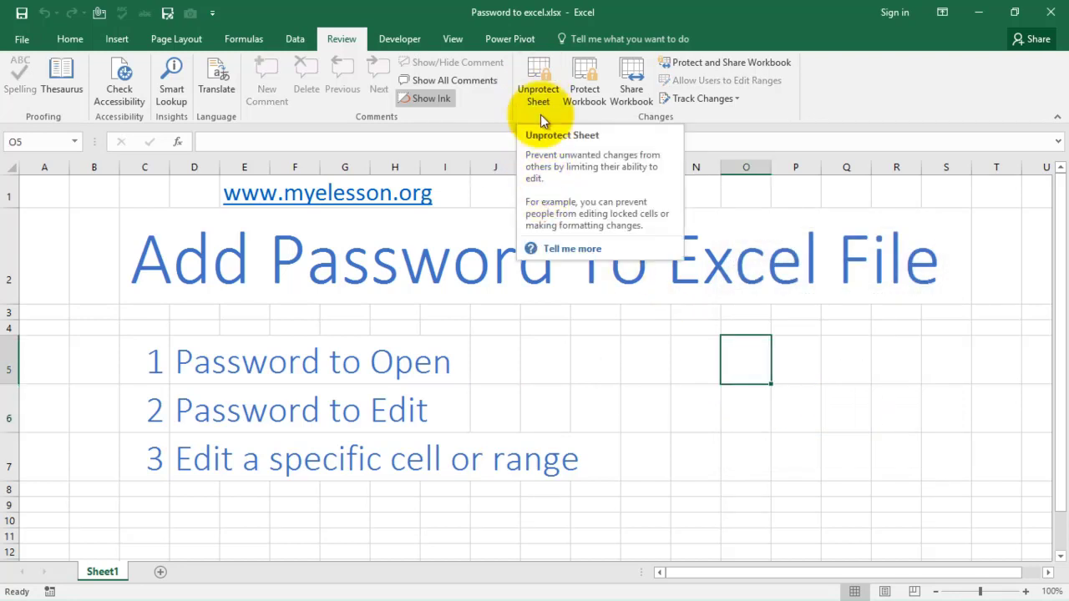
- Try editing cells M5 and N5 and dismiss the protected-sheet warnings
click(651, 379)
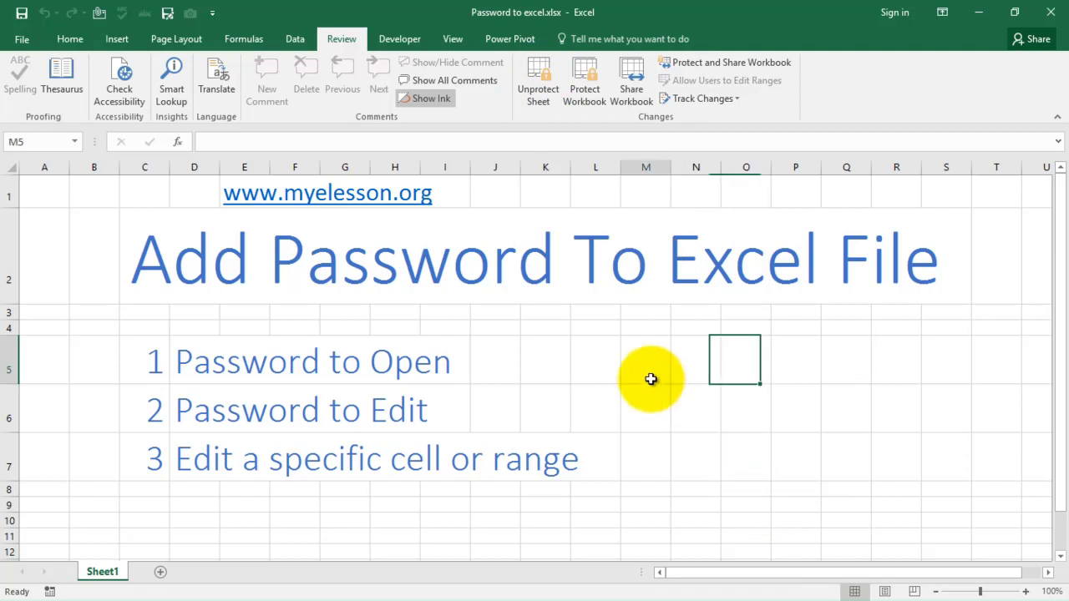
double_click(651, 379)
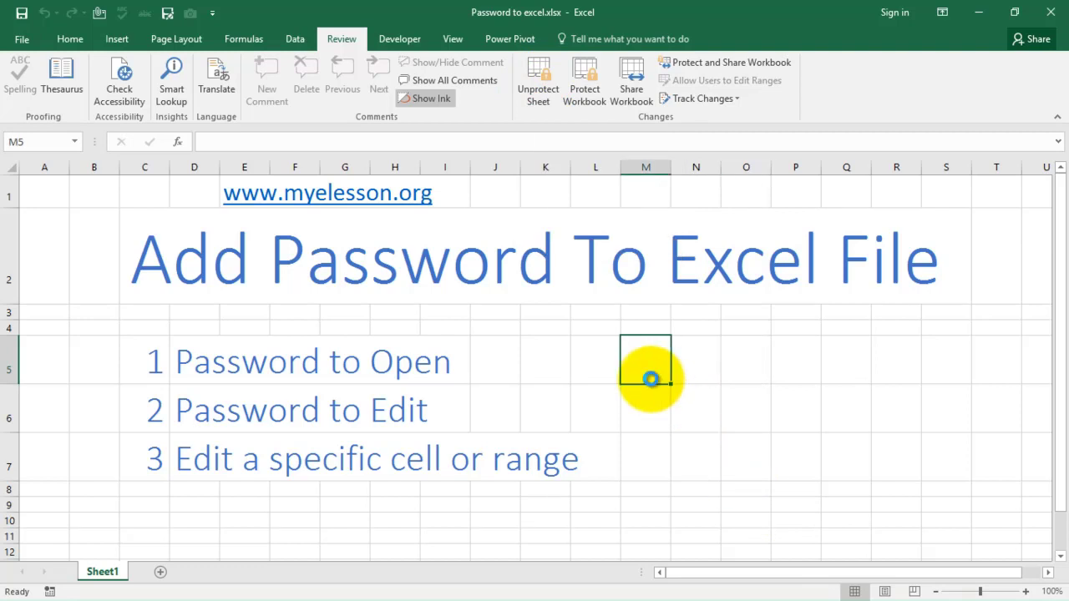
key(Return)
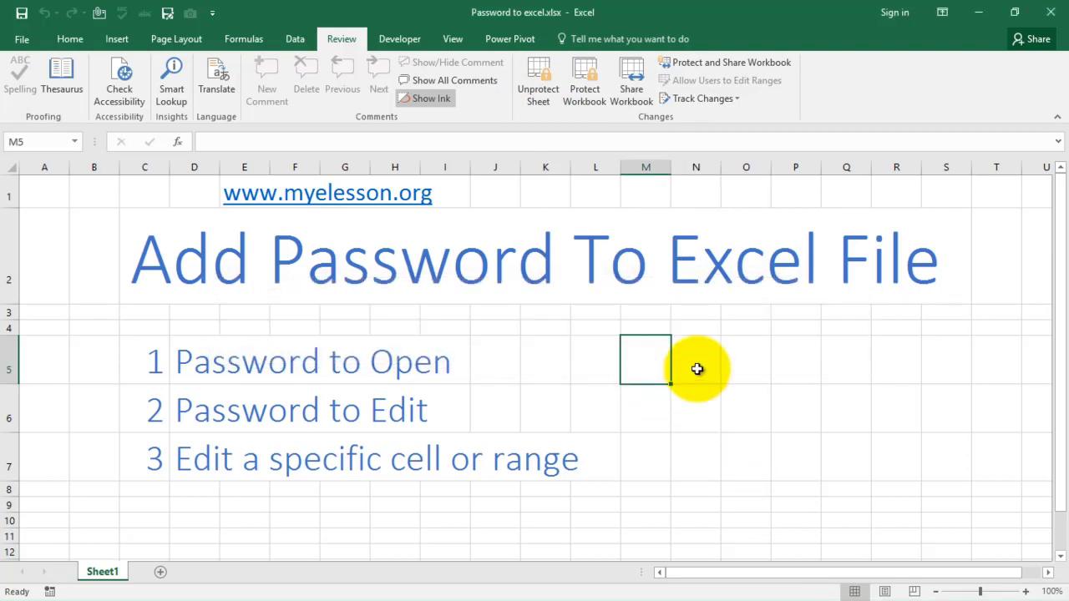
click(697, 369)
double_click(698, 369)
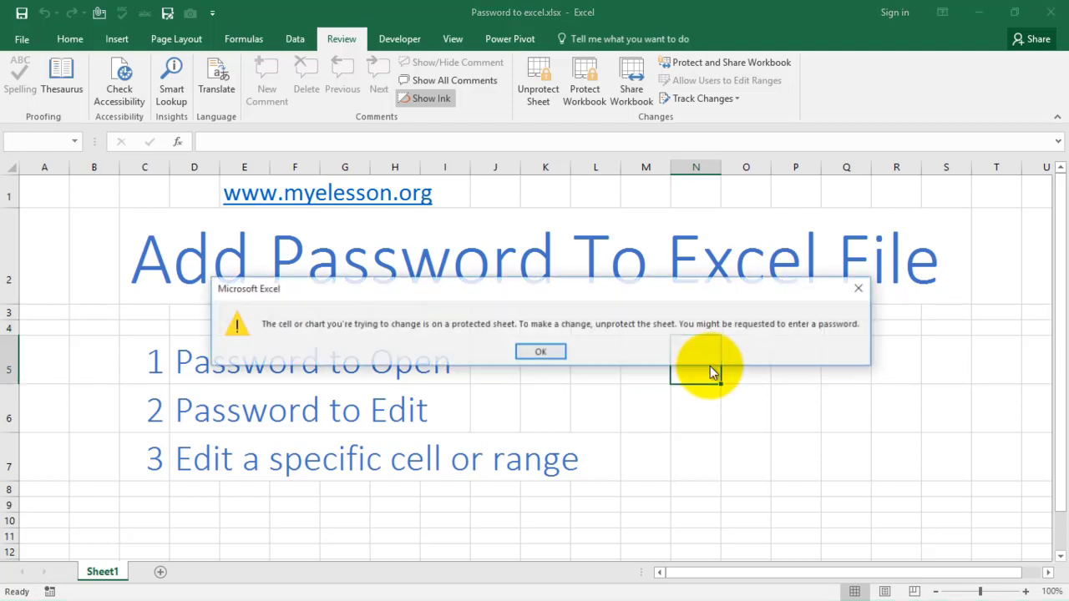
click(554, 353)
- Unprotect Sheet1 by supplying its password
click(609, 356)
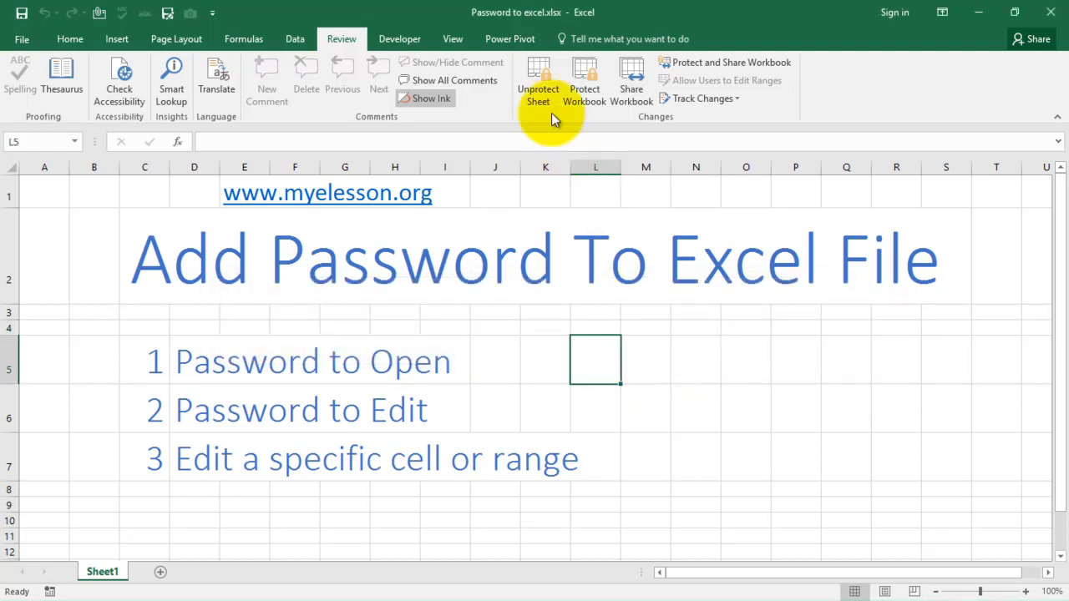
click(546, 74)
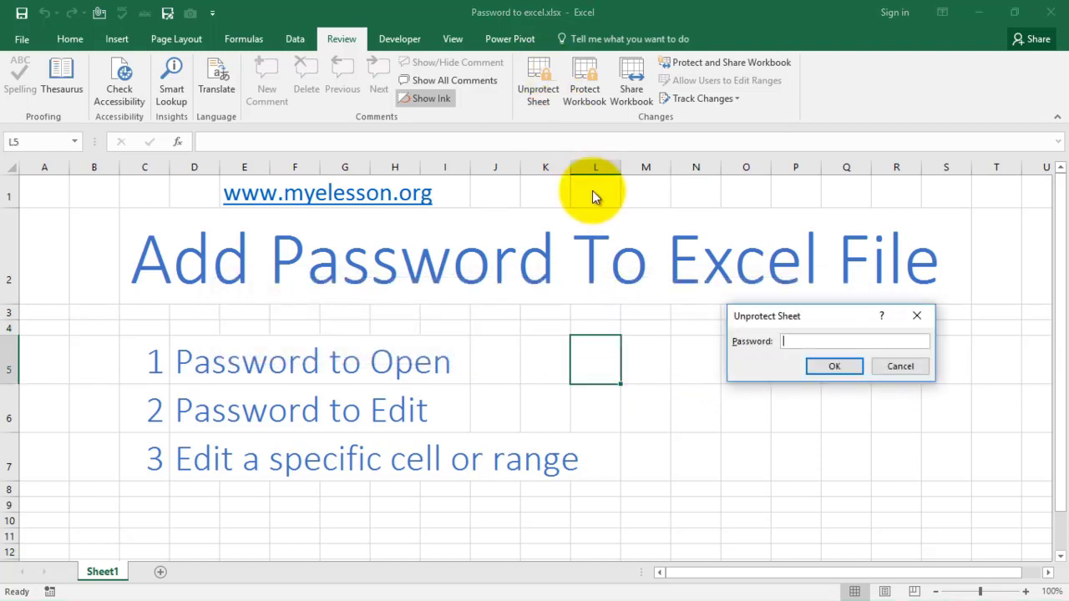
key(Return)
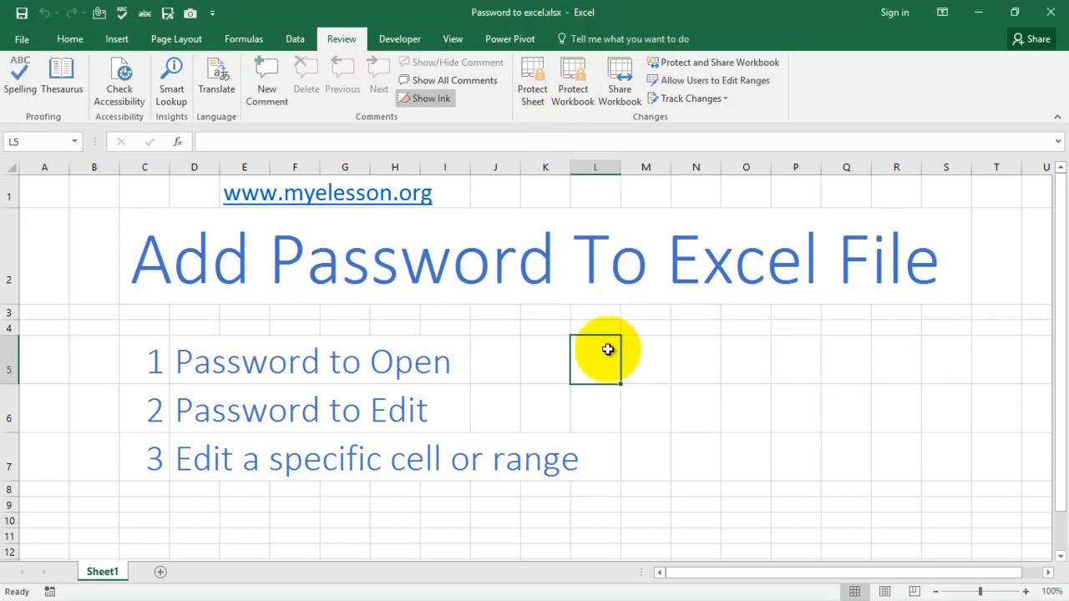
- Type test values into cell L5 to confirm the sheet accepts edits again
text(123)
key(Return)
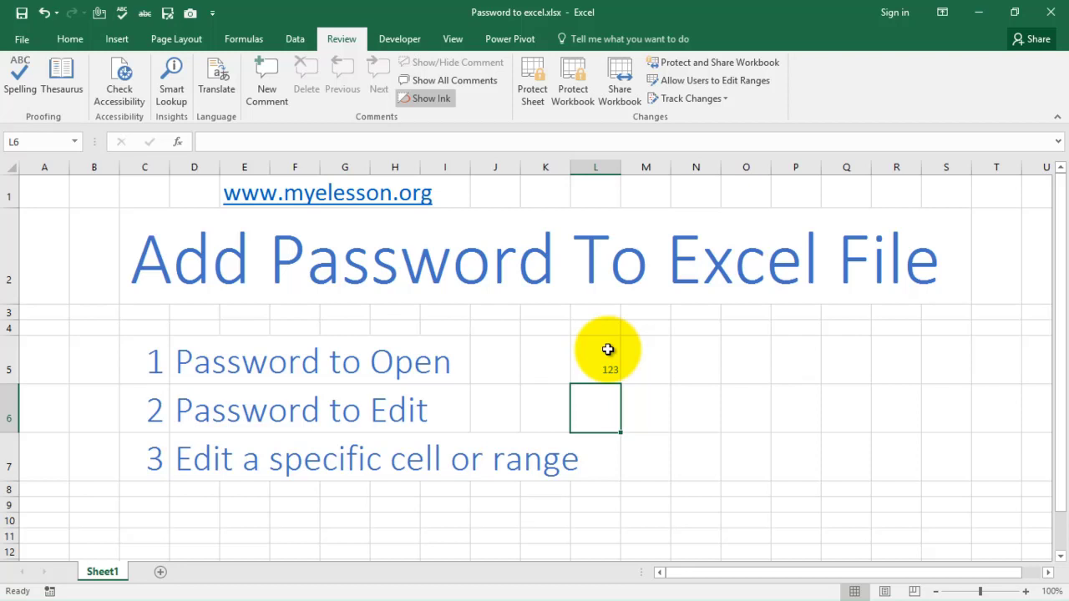
click(608, 349)
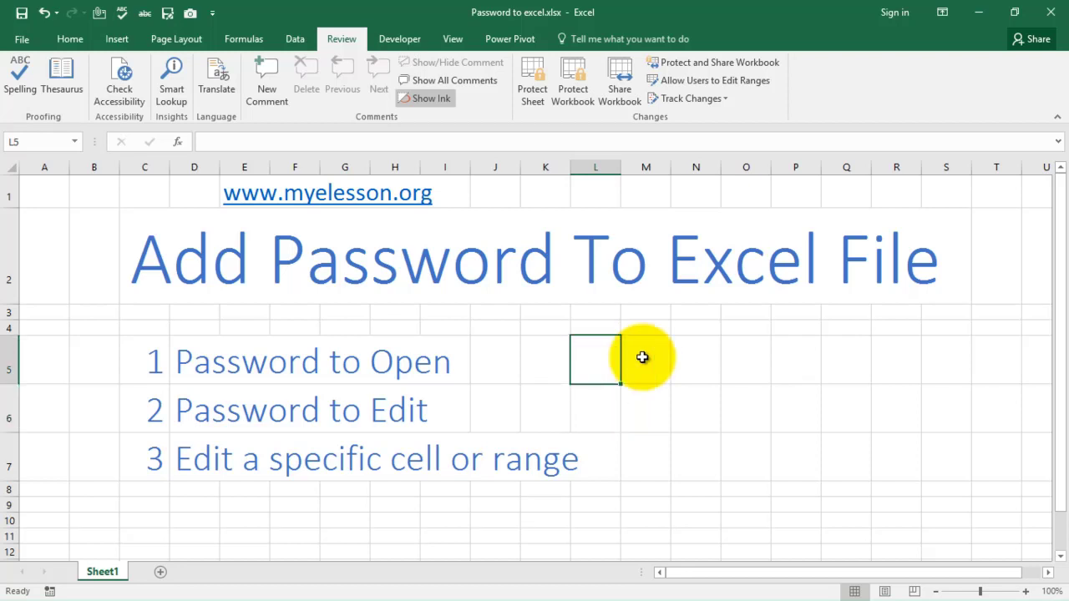
click(644, 357)
click(577, 370)
text(123)
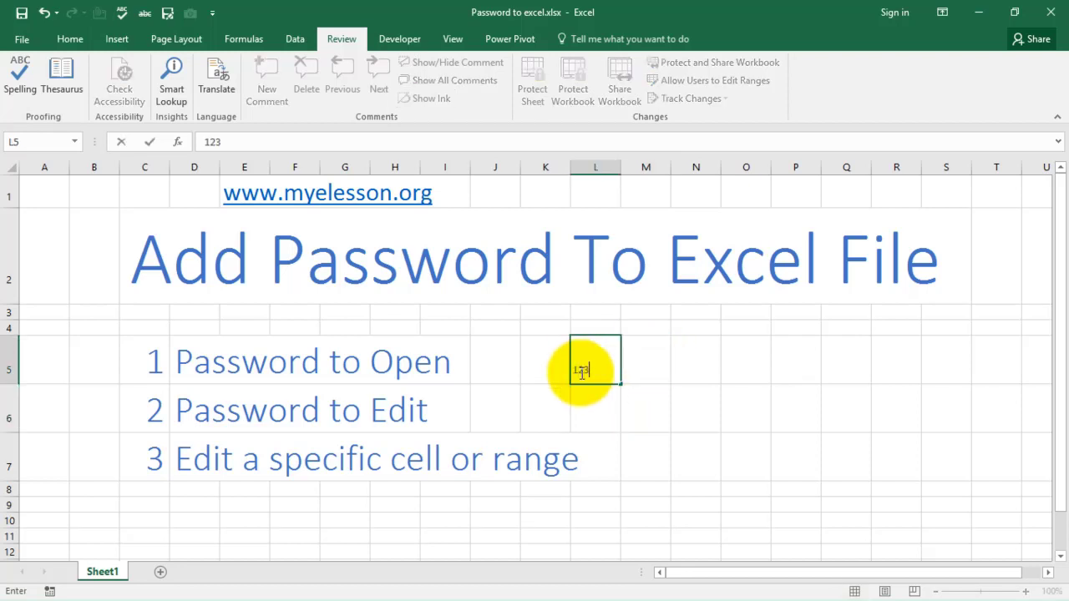
key(Return)
click(587, 358)
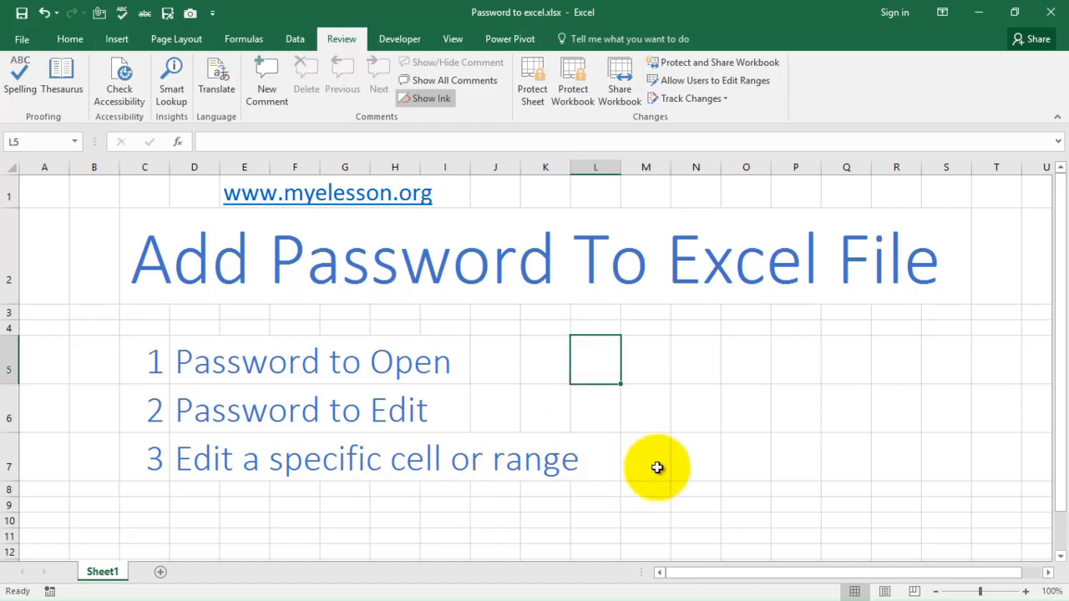
- Enter 'Password is' in O6 and the password in P6, then select O6:Q6
click(746, 423)
text(P)
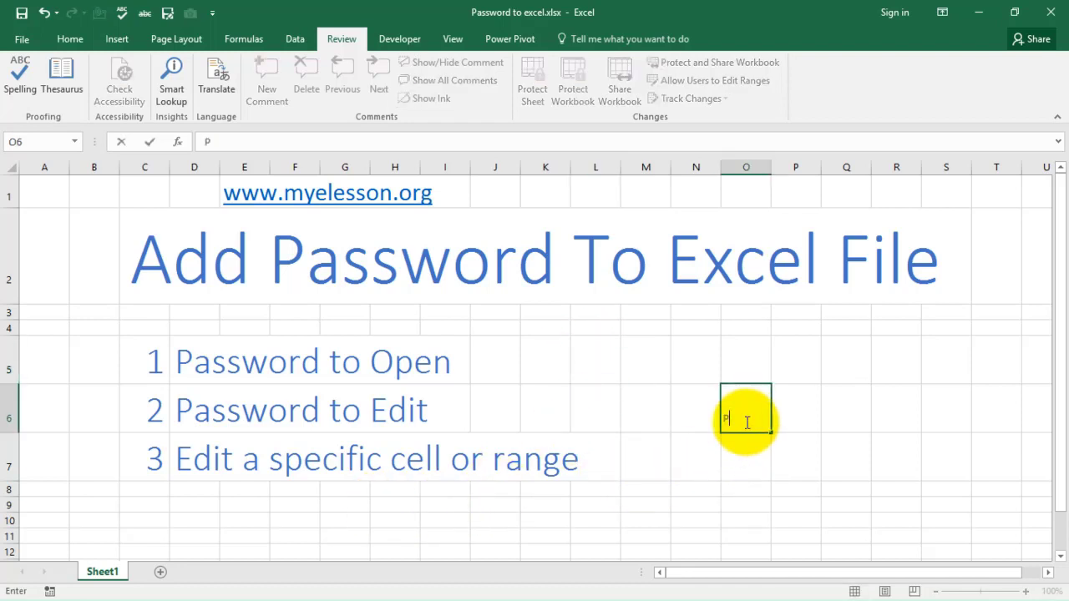
text(d is)
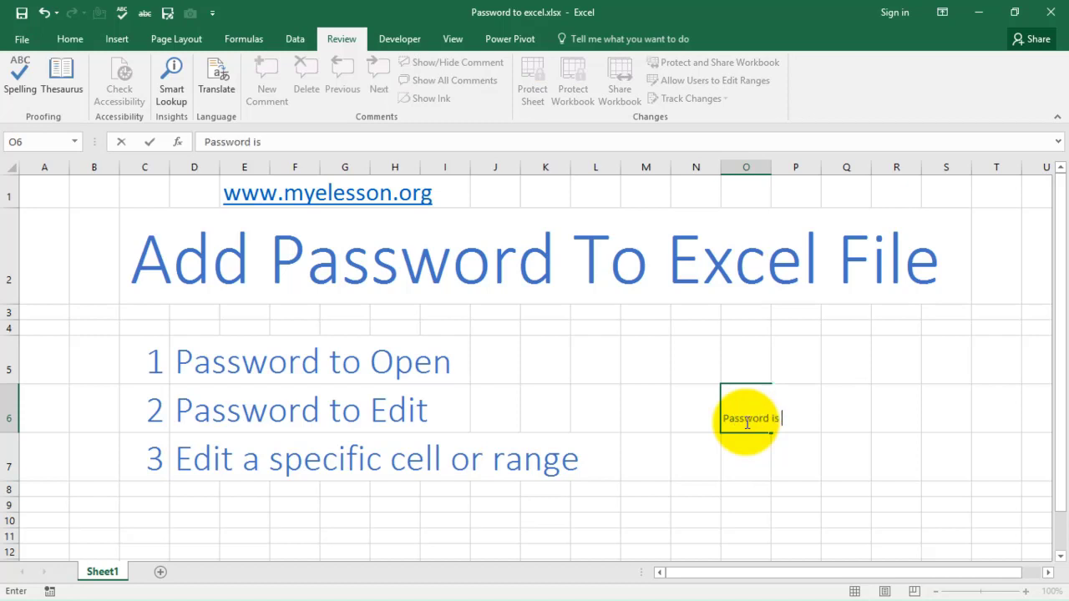
key(Tab)
key(Return)
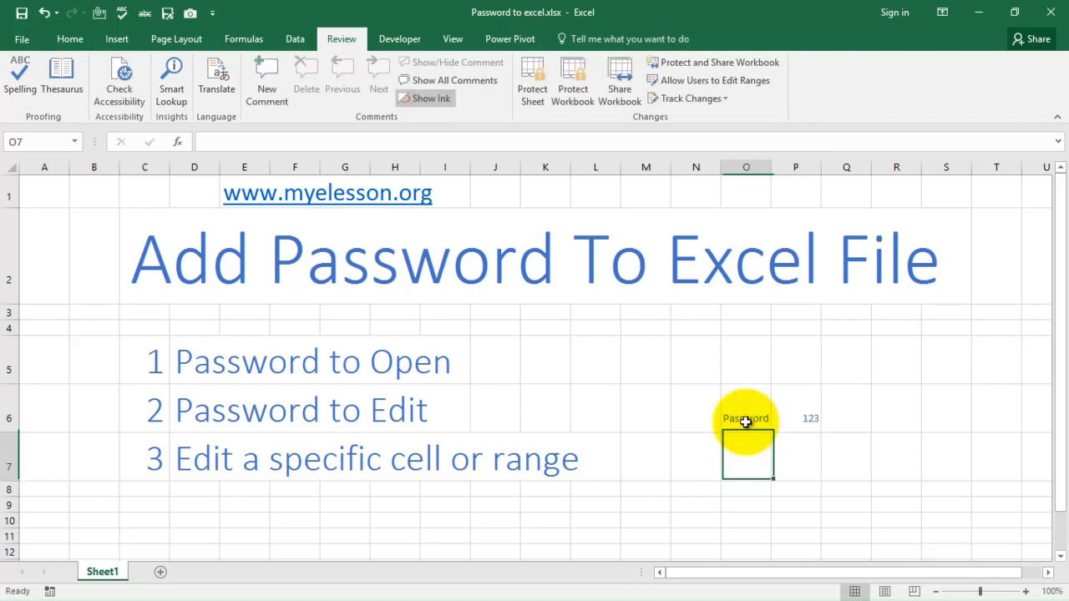
drag(740, 419, 835, 408)
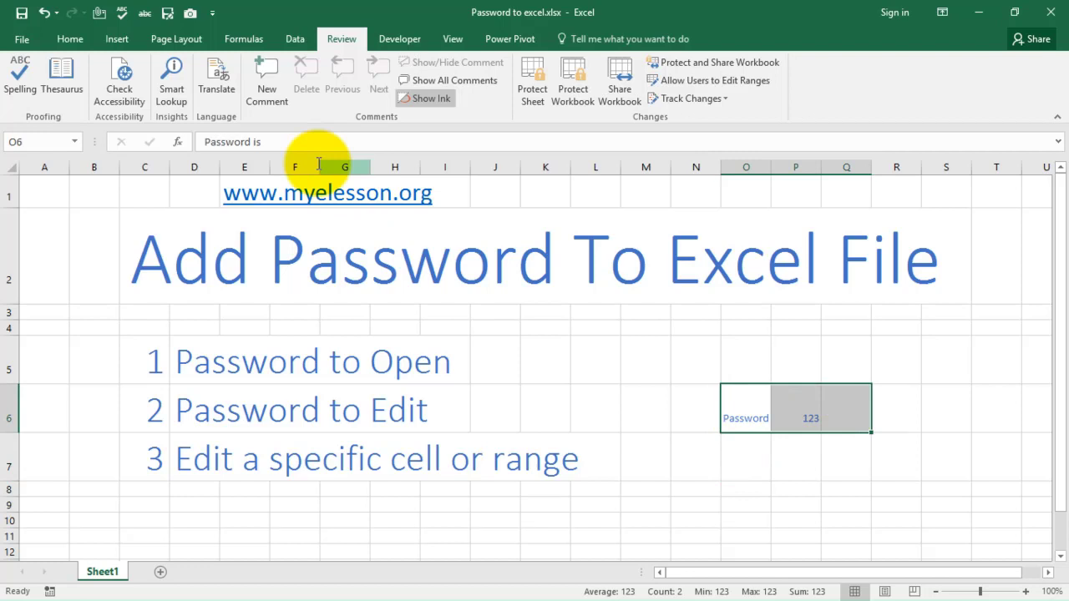
- Set the O6:Q6 note to font size 16 and widen column O to 15.00
click(67, 40)
click(255, 69)
click(255, 69)
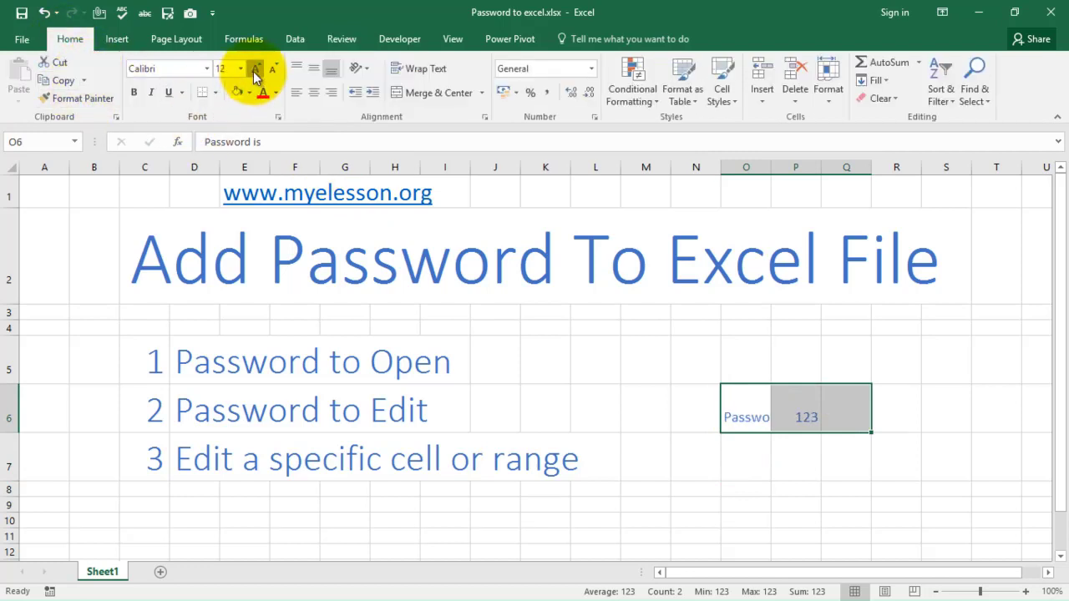
click(254, 69)
click(740, 412)
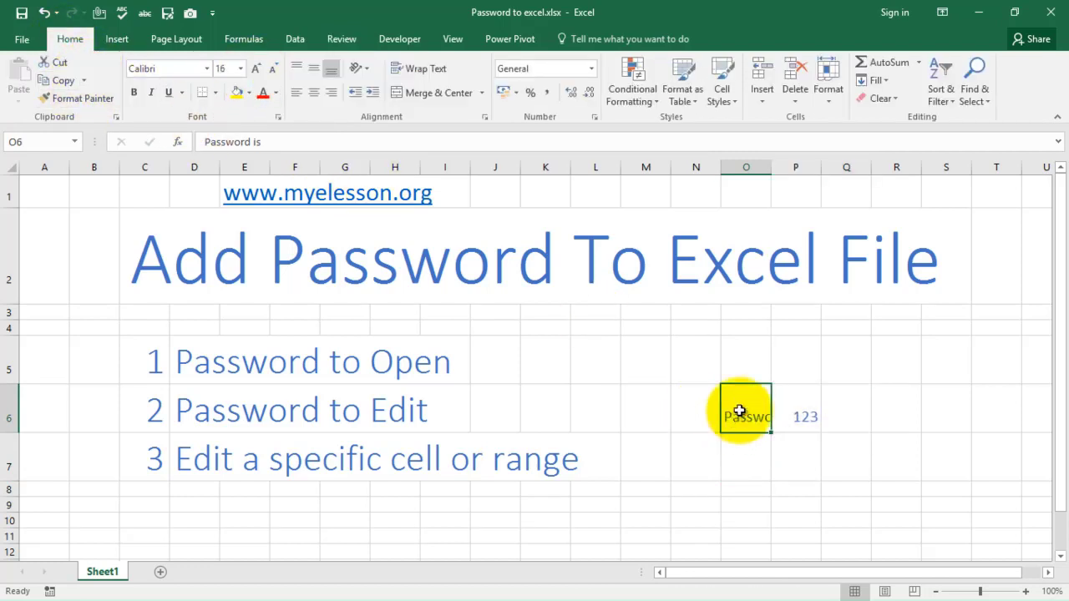
drag(772, 173, 807, 167)
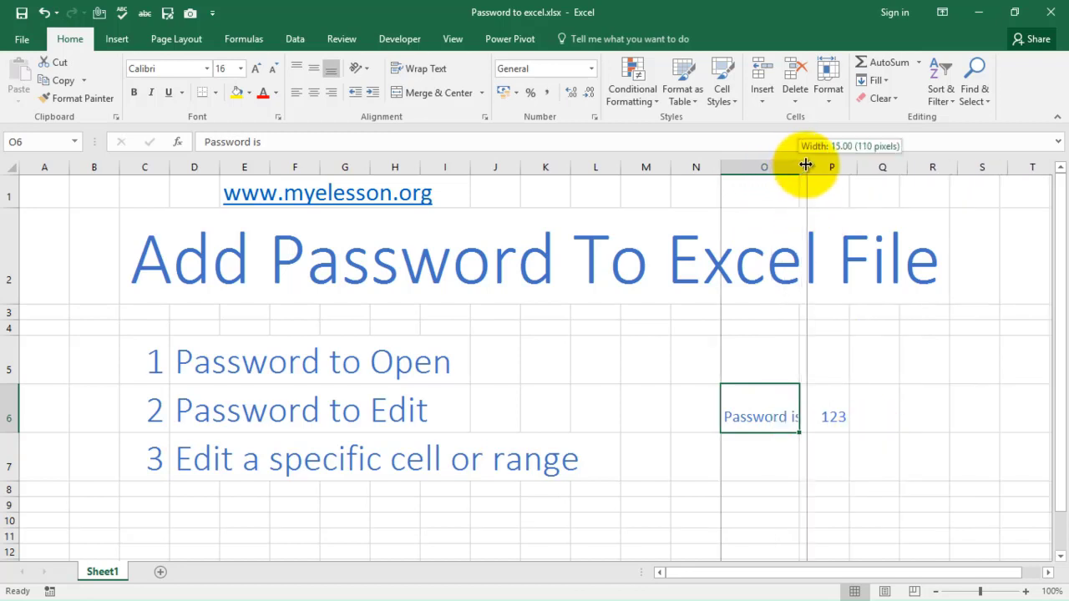
- Select the range N5:P5 above the password note
click(734, 467)
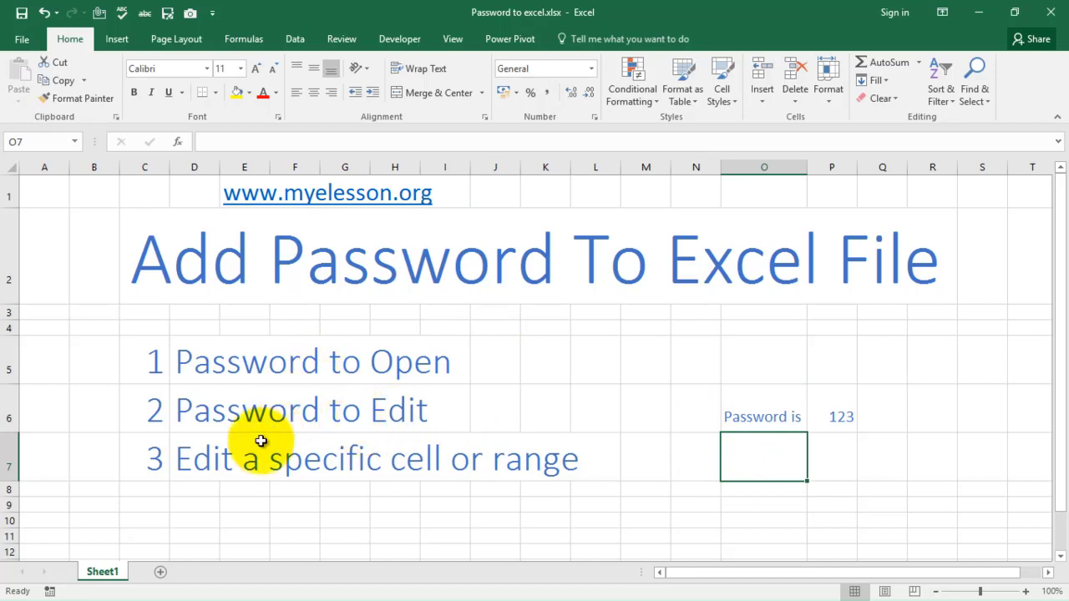
click(678, 489)
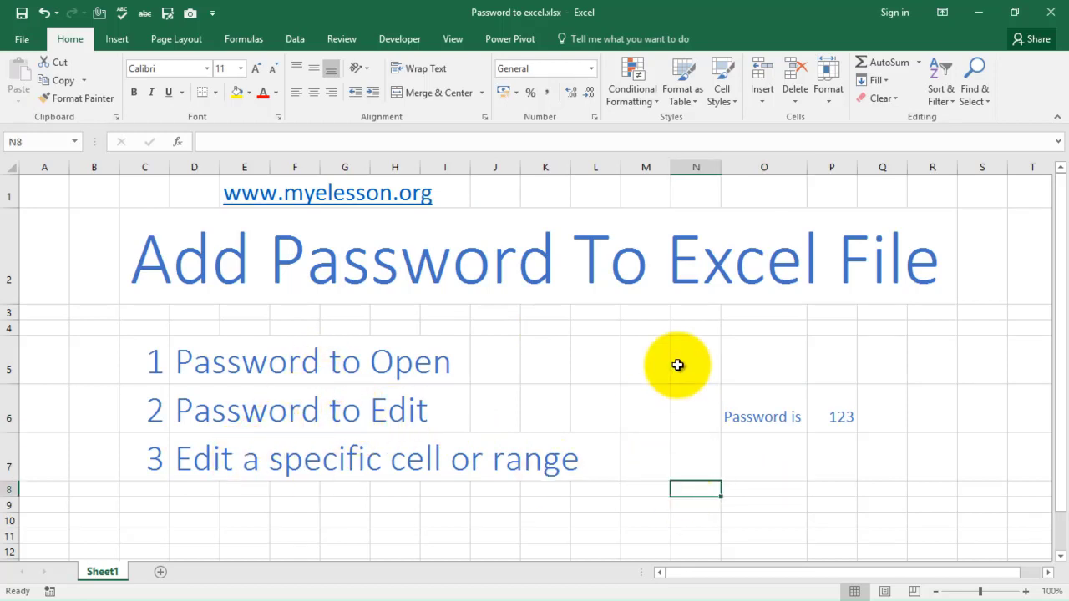
click(710, 357)
drag(711, 358, 816, 351)
click(693, 365)
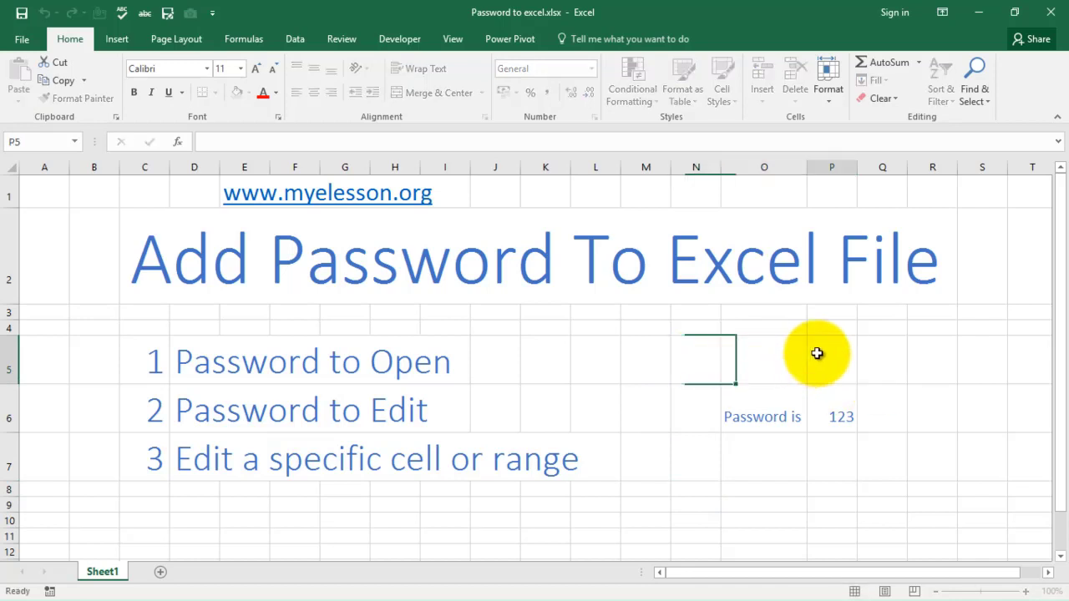
- Give cells N5:P5 a yellow fill
mouse_move(819, 353)
mouse_down()
mouse_move(786, 366)
mouse_move(704, 363)
mouse_up()
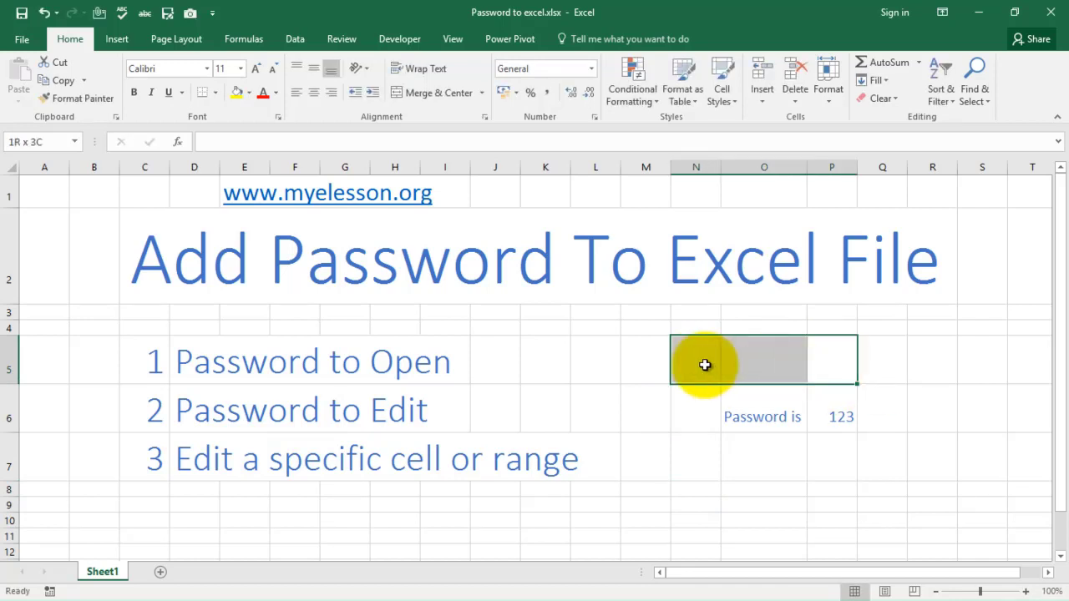
click(233, 91)
click(693, 488)
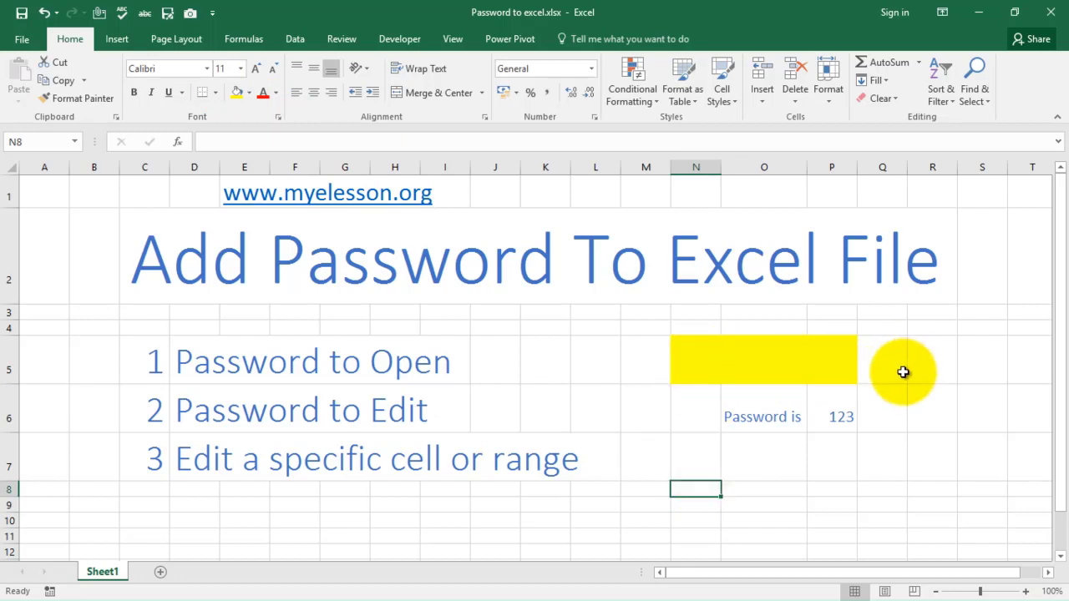
click(694, 363)
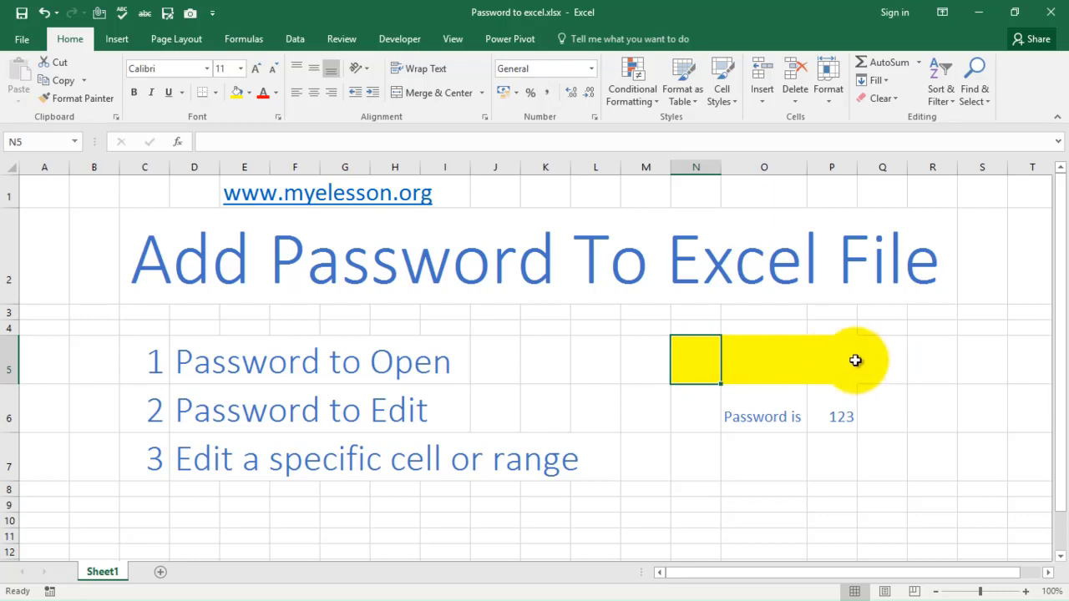
- Reselect the yellow range N5:P5 to adjust its cell protection
click(341, 40)
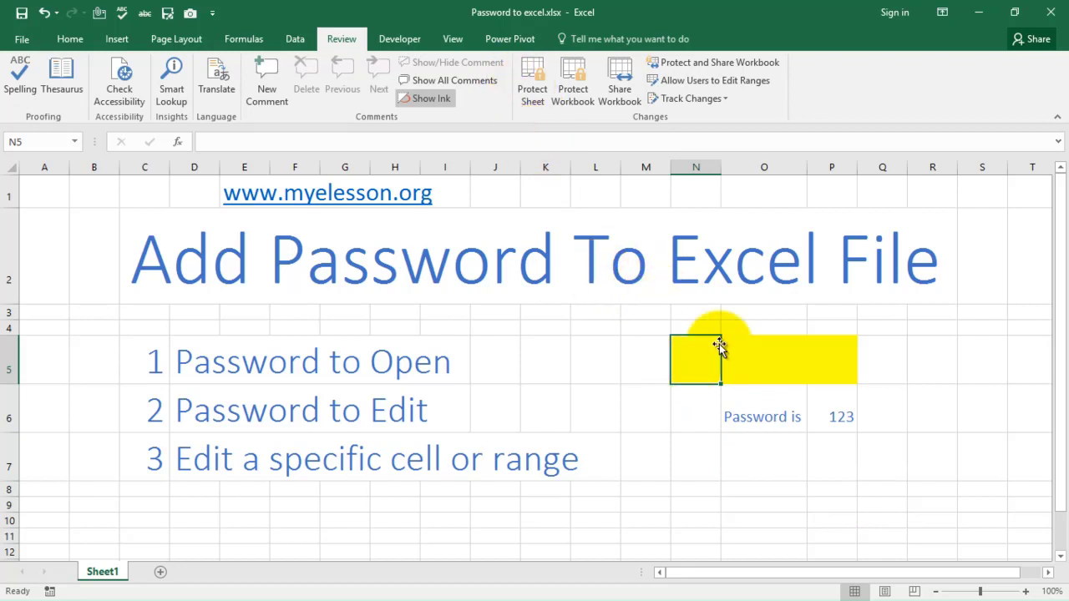
click(874, 365)
drag(685, 355, 832, 356)
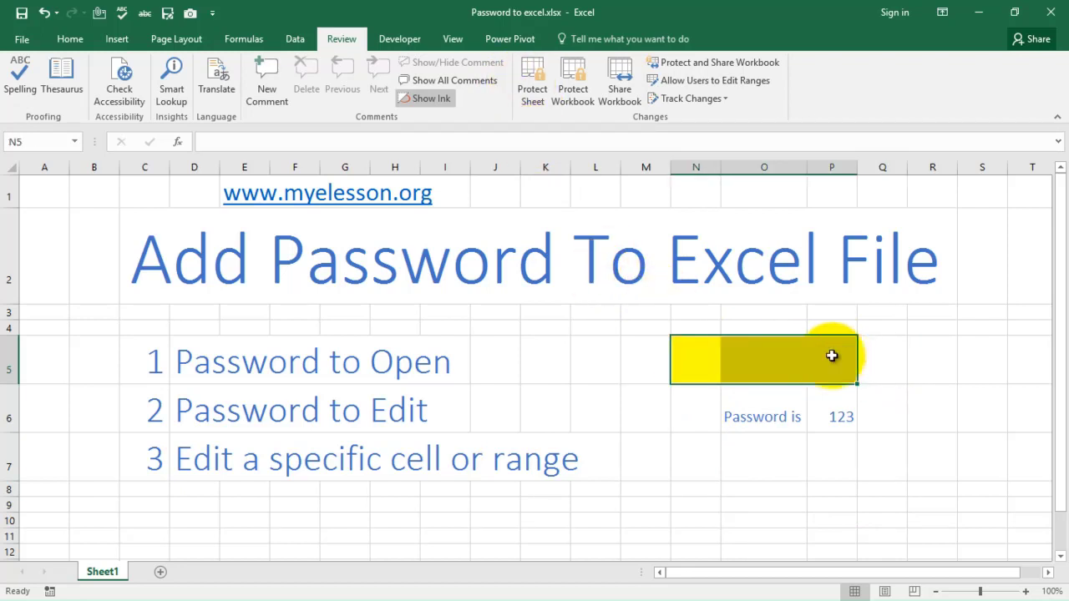
click(71, 39)
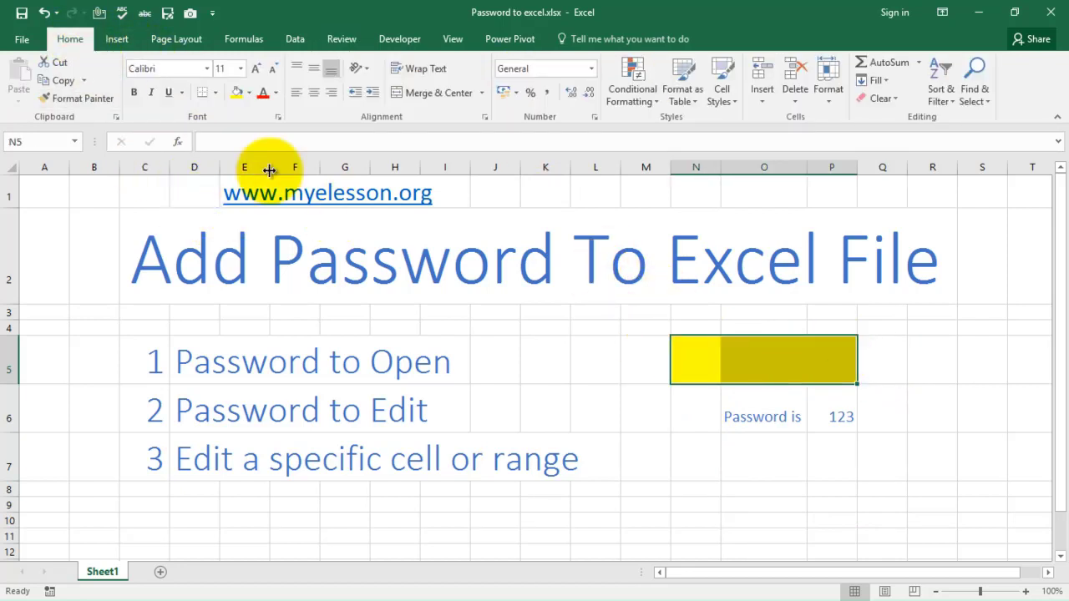
- Uncheck Locked for N5:P5 under Format Cells > Protection and apply it
click(279, 119)
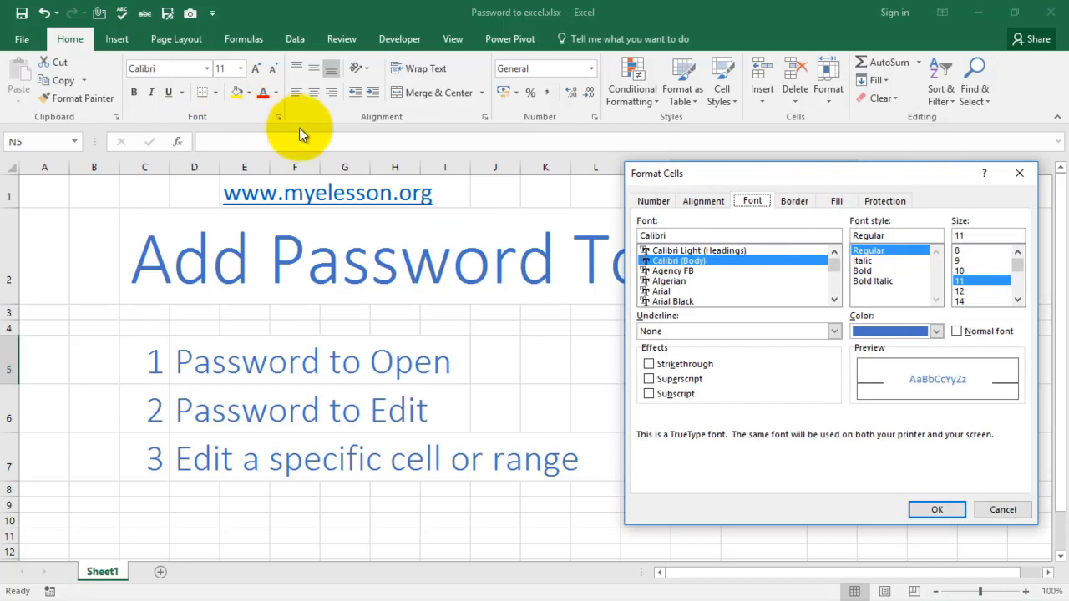
click(889, 202)
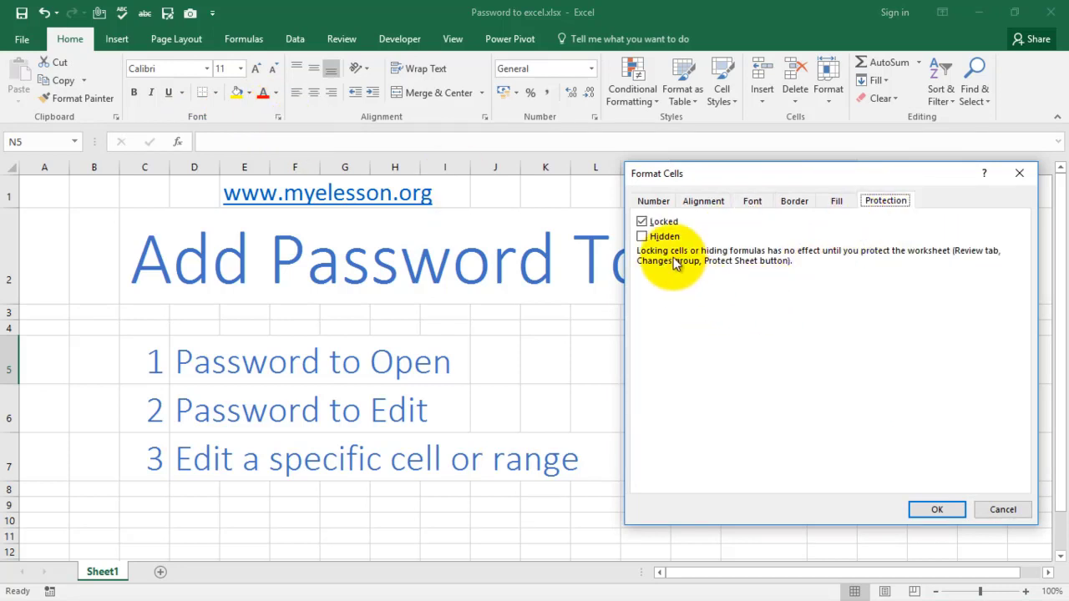
click(643, 222)
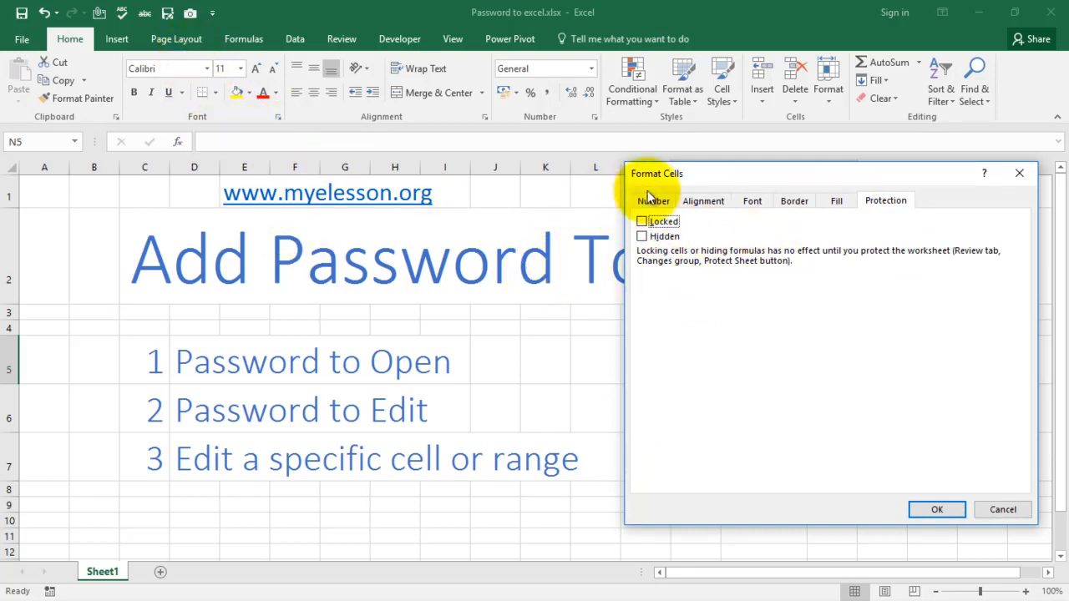
drag(731, 173, 716, 435)
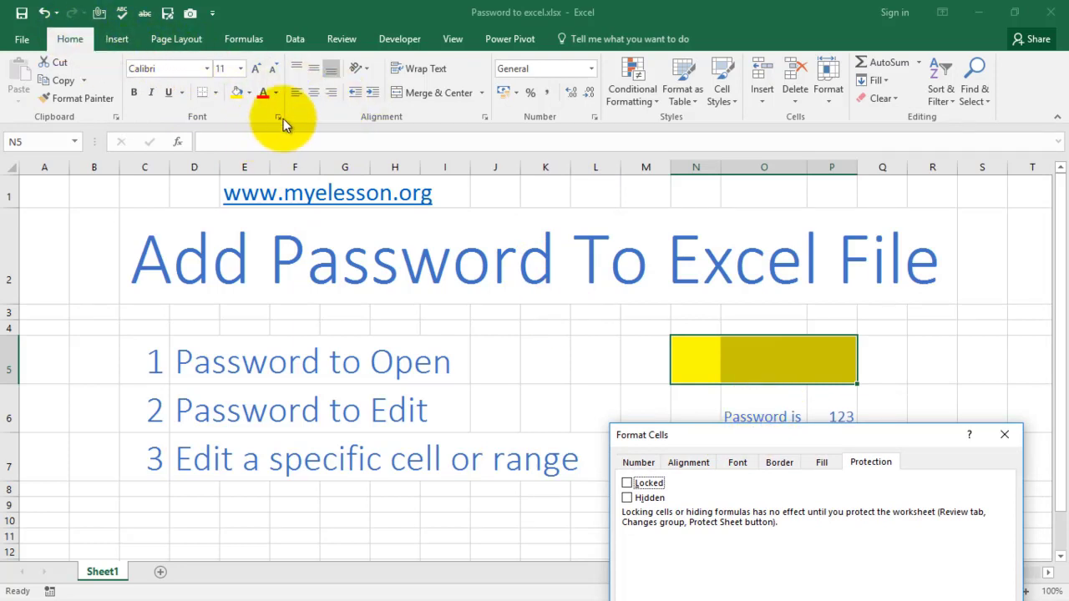
drag(775, 434, 739, 217)
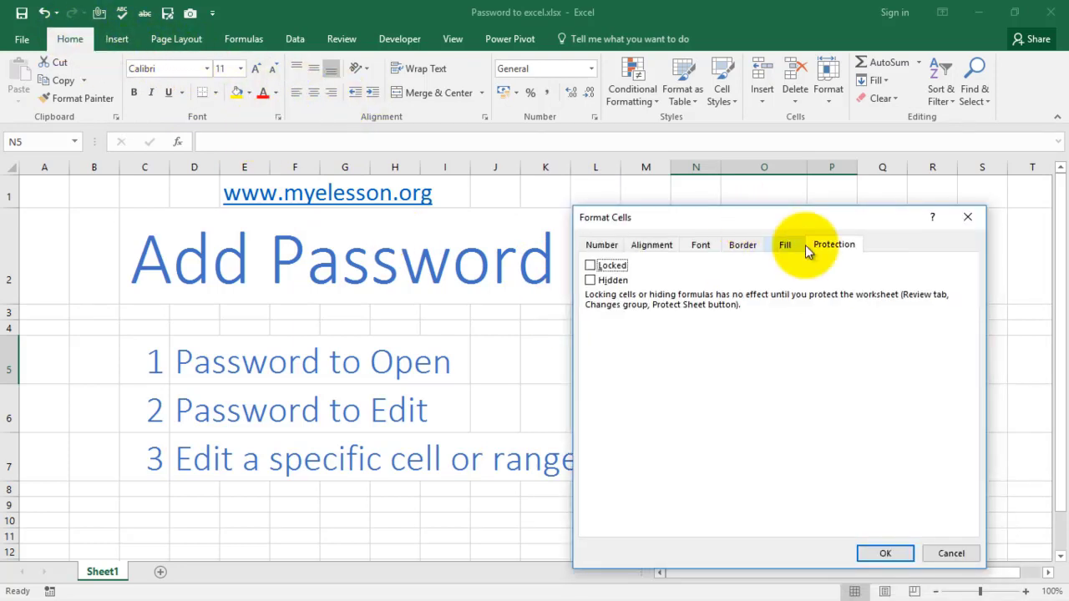
click(591, 267)
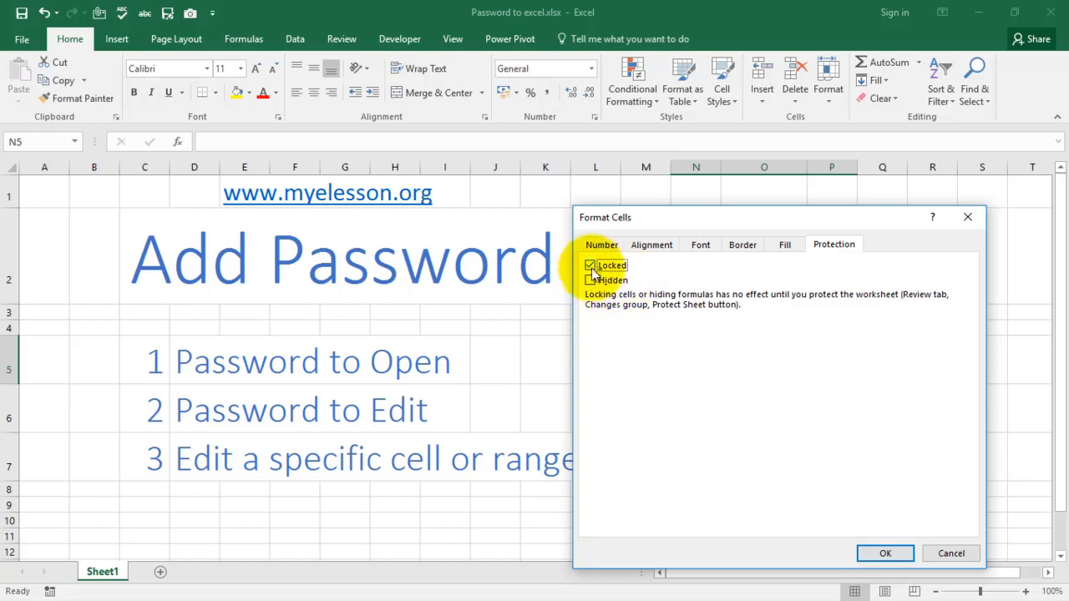
click(884, 553)
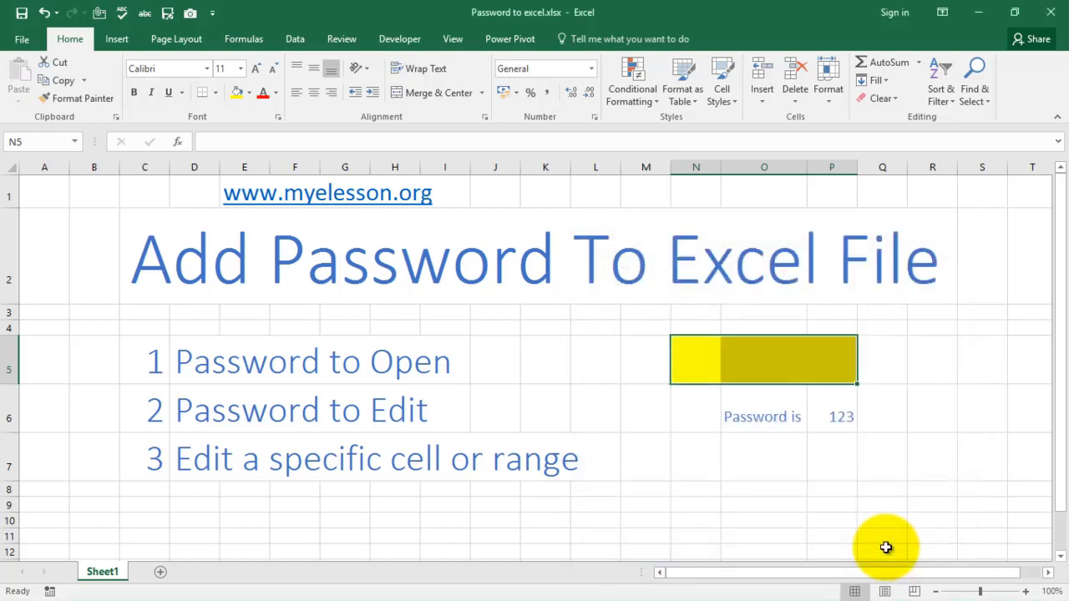
click(847, 501)
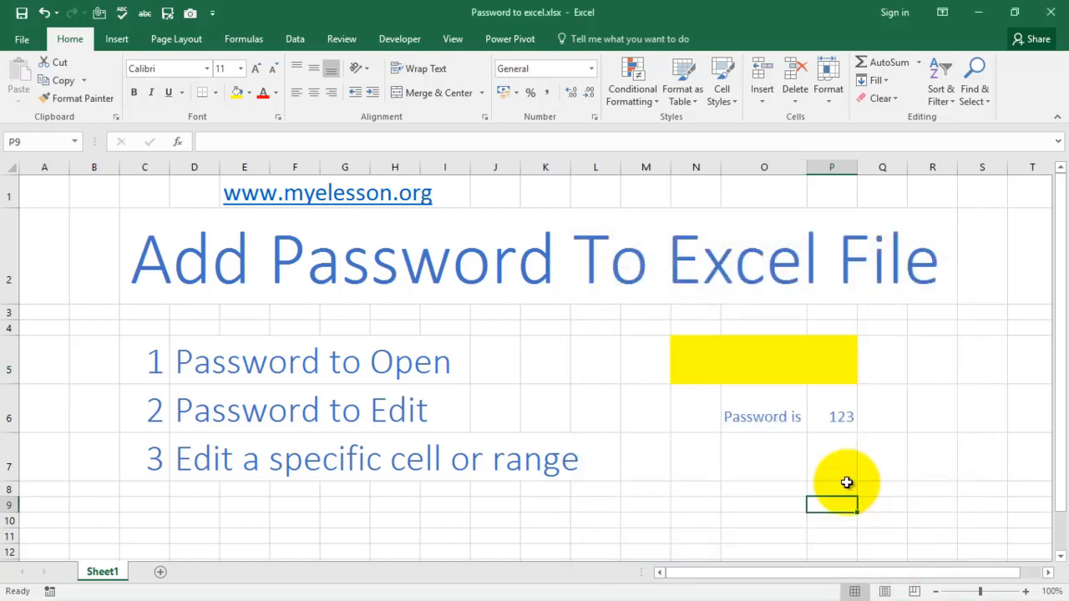
- Protect Sheet1 with a confirmed password so only the yellow N5:P5 cells stay editable
click(346, 40)
click(532, 77)
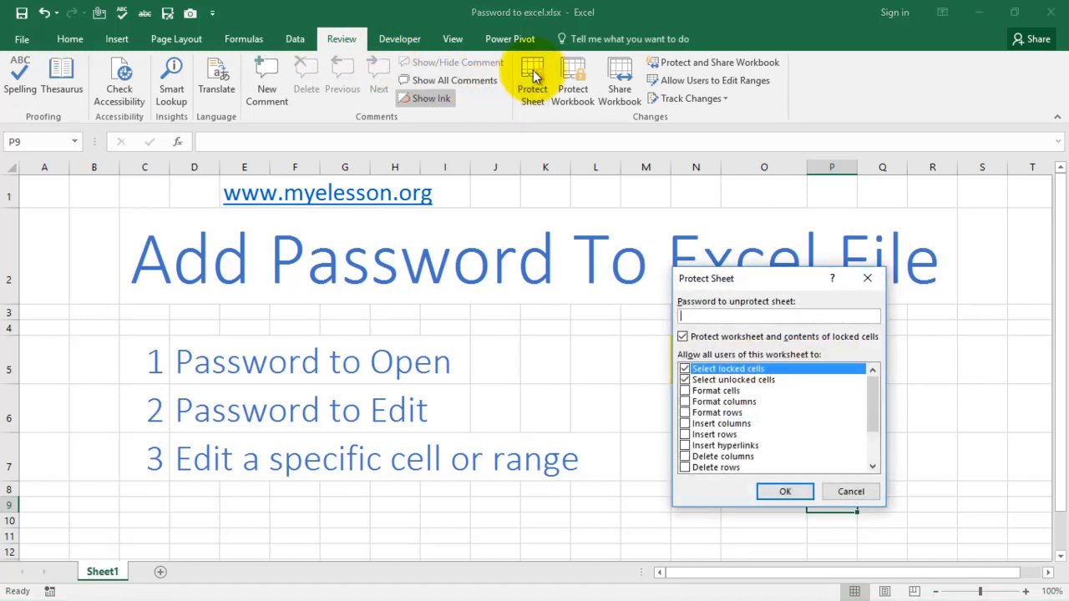
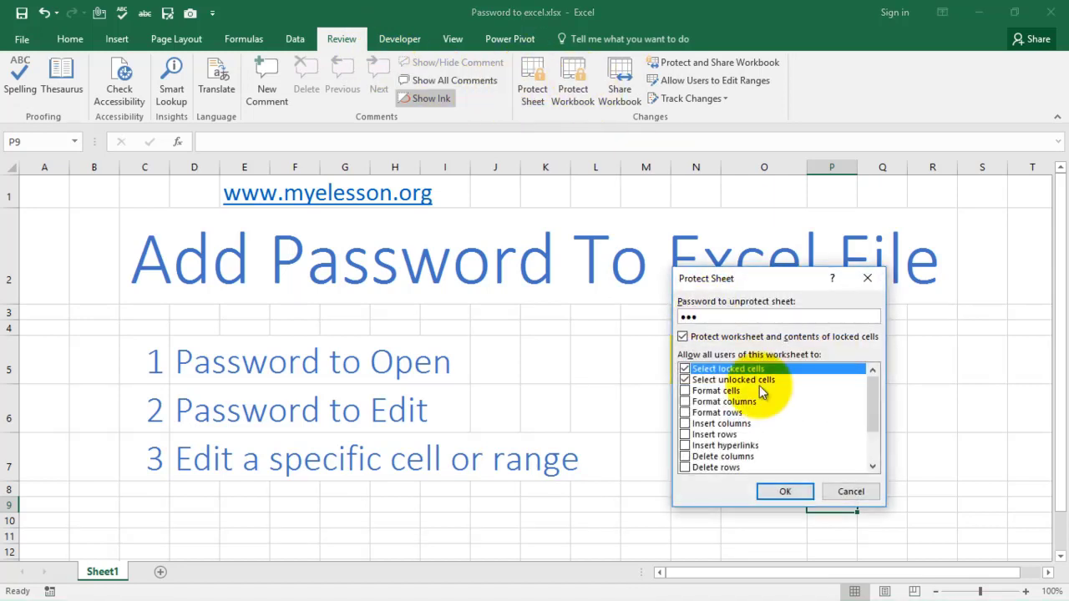
click(785, 492)
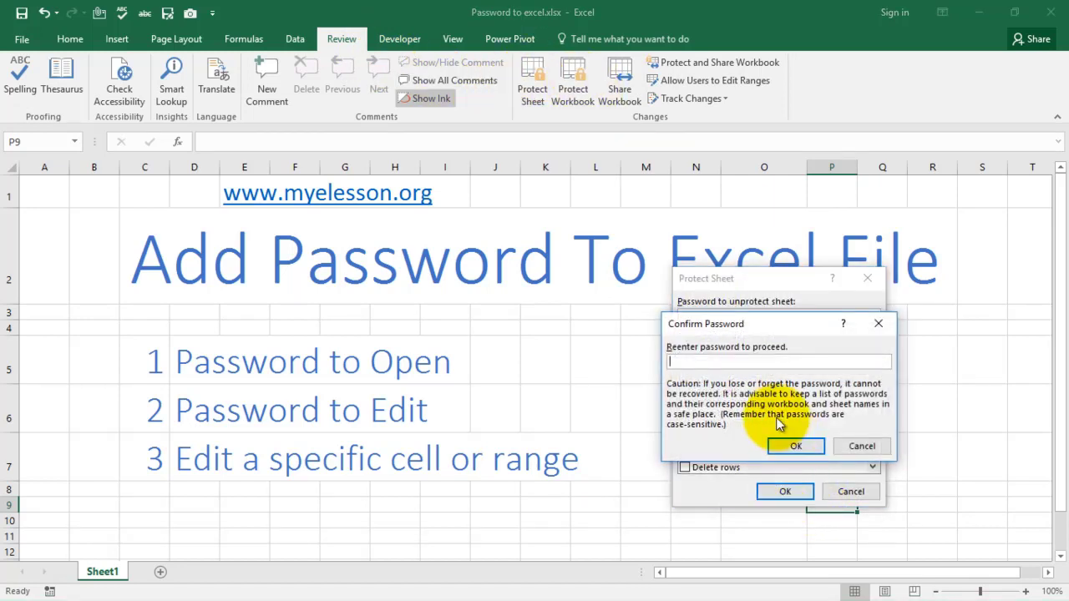
click(795, 445)
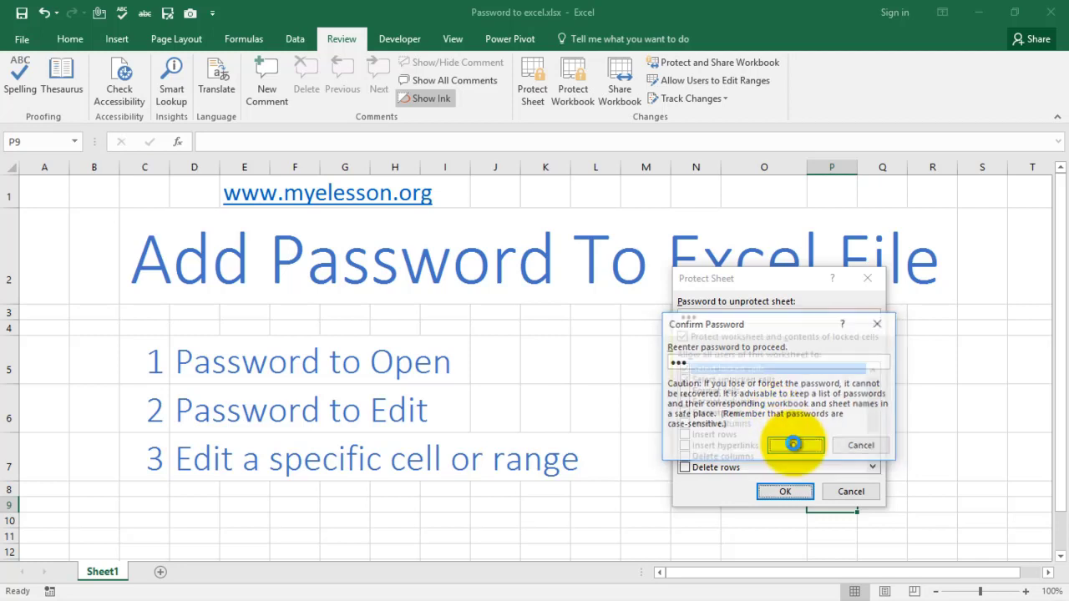
click(701, 489)
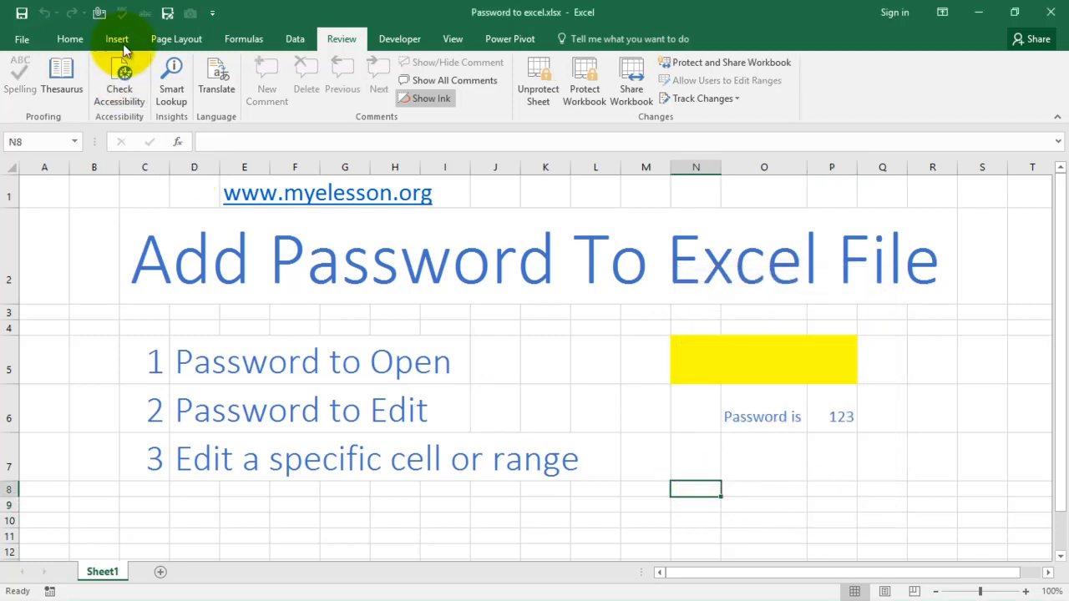
click(70, 39)
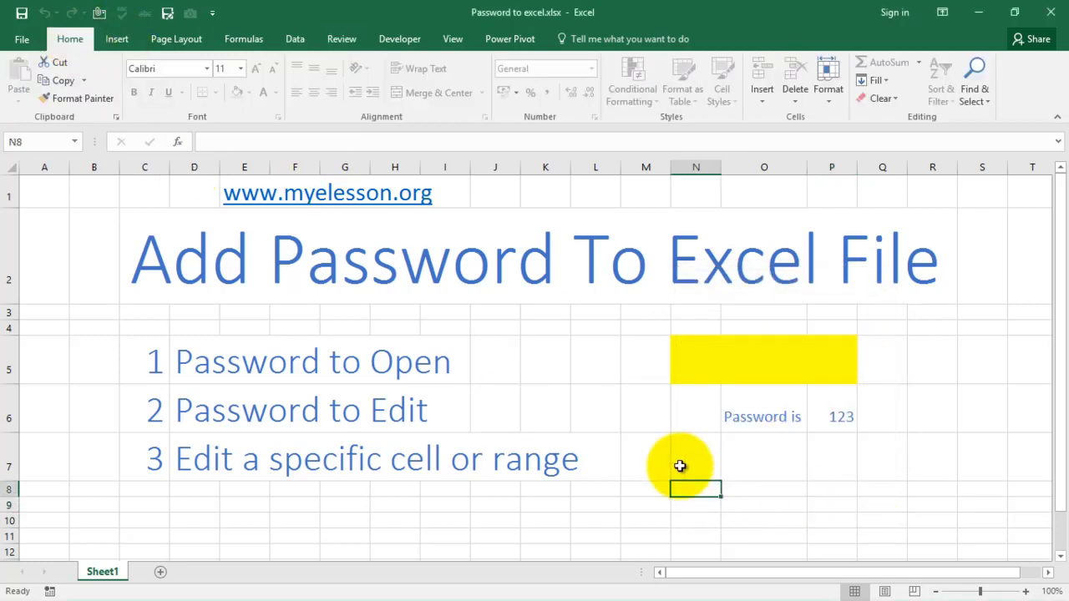
- Confirm locked cell N8 rejects edits, then enter 1, 2 and 3 into yellow cells N5, O5, P5
double_click(715, 496)
click(541, 351)
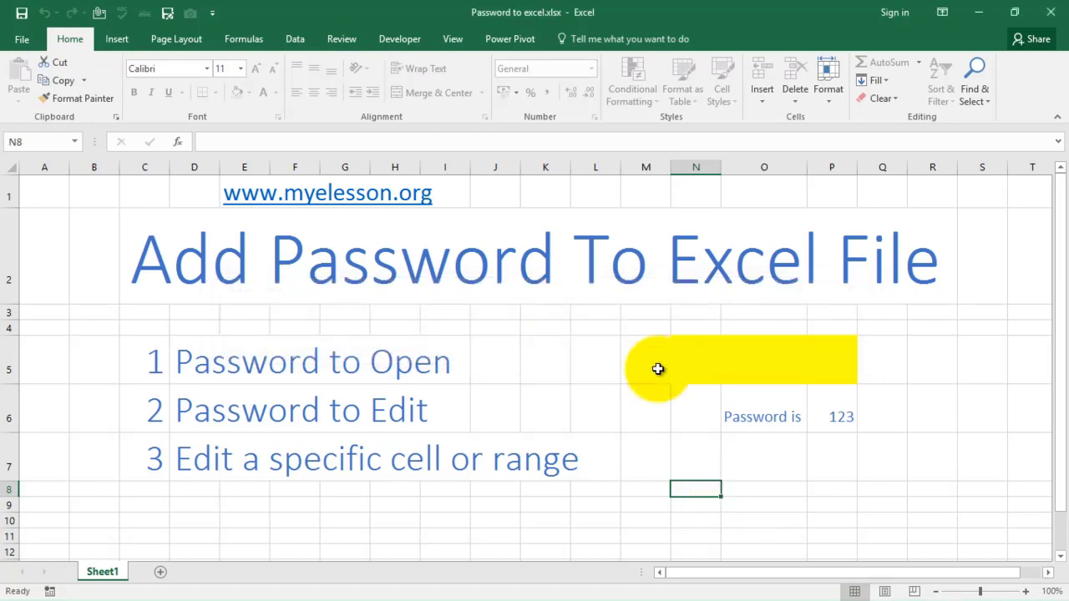
click(698, 365)
text(1)
click(732, 364)
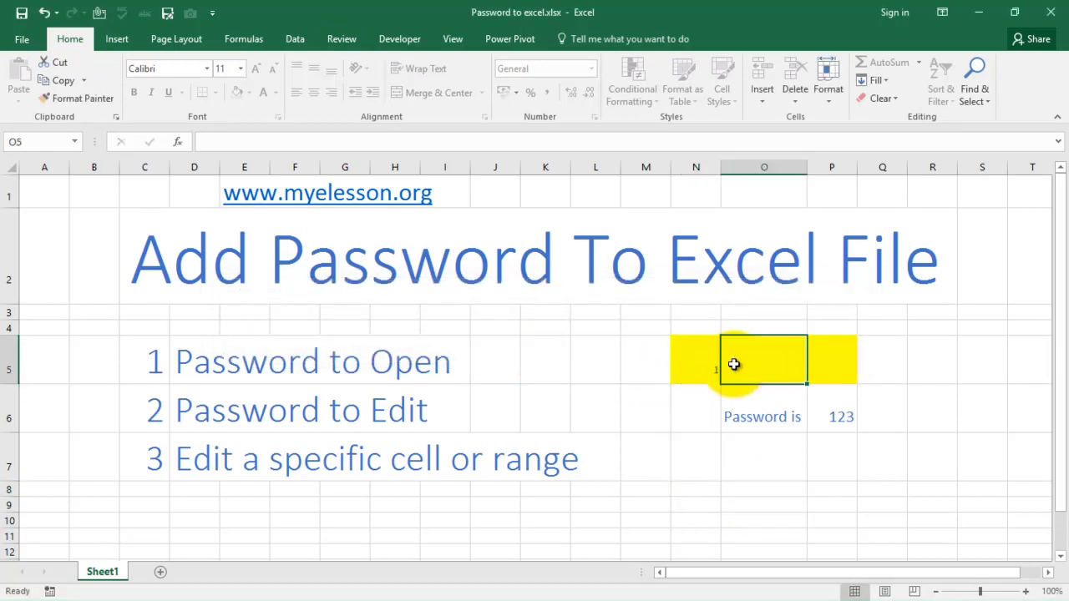
text(2)
click(827, 364)
text(3)
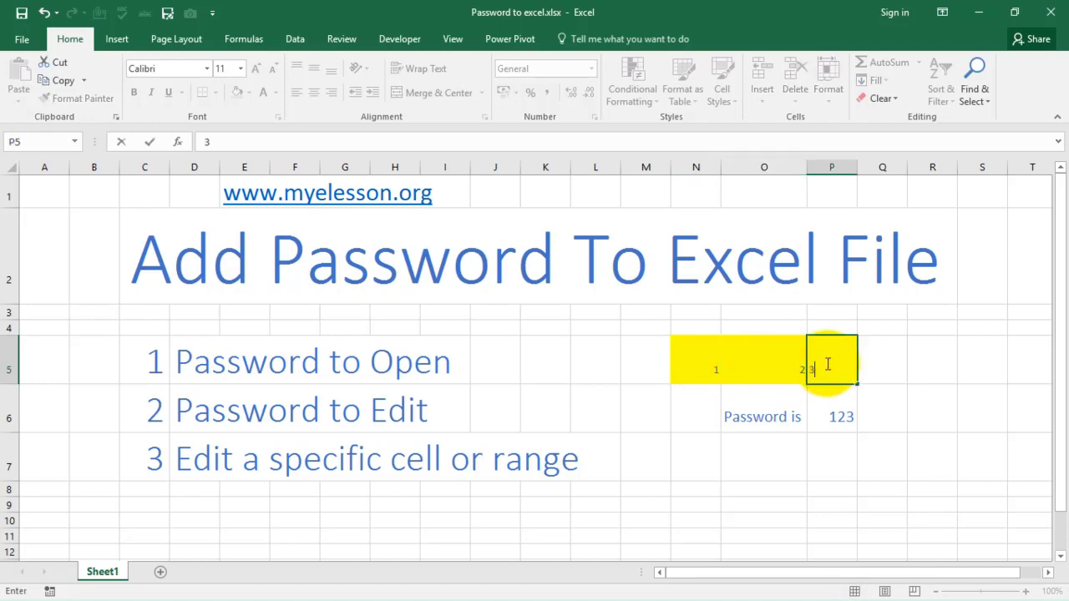
click(918, 376)
- Check the N5:P5 values and their sum, and confirm locked cell N7 still rejects edits
click(701, 363)
click(764, 363)
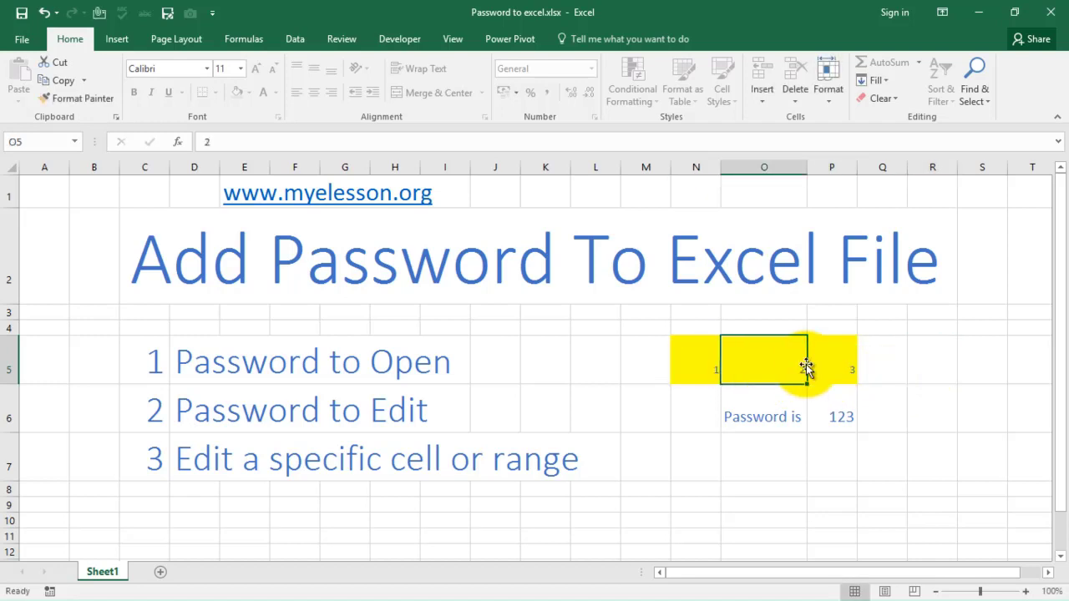
click(827, 364)
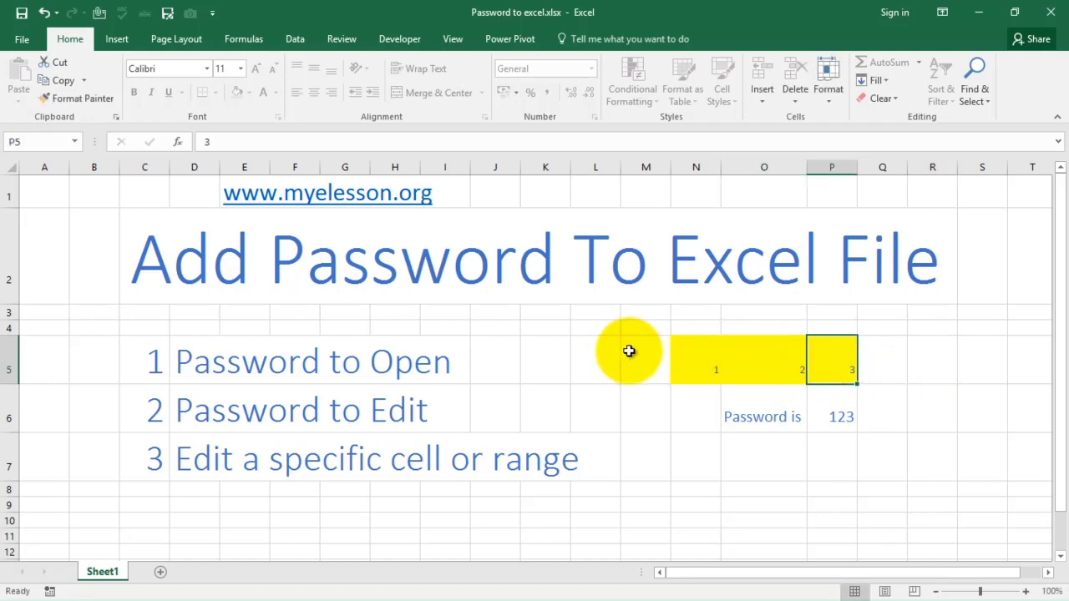
click(694, 360)
click(780, 360)
click(842, 360)
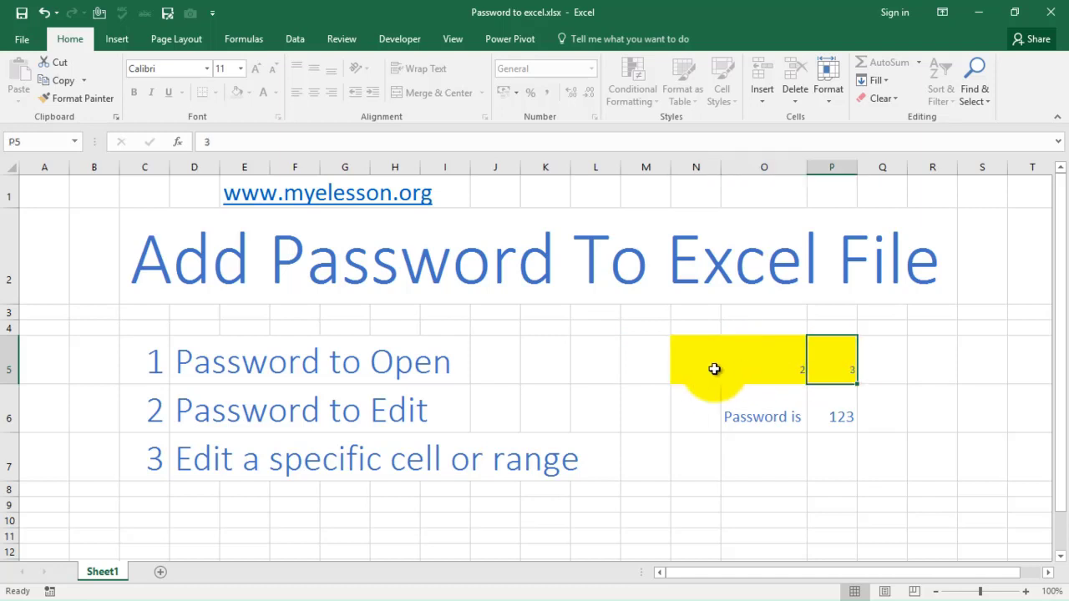
drag(694, 360, 835, 363)
double_click(679, 472)
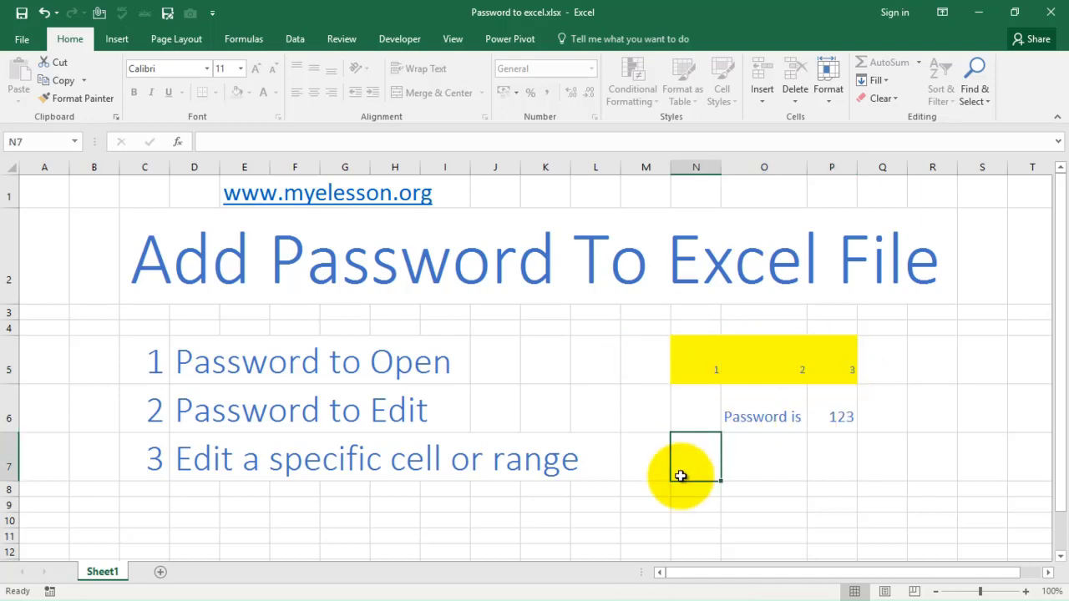
click(540, 349)
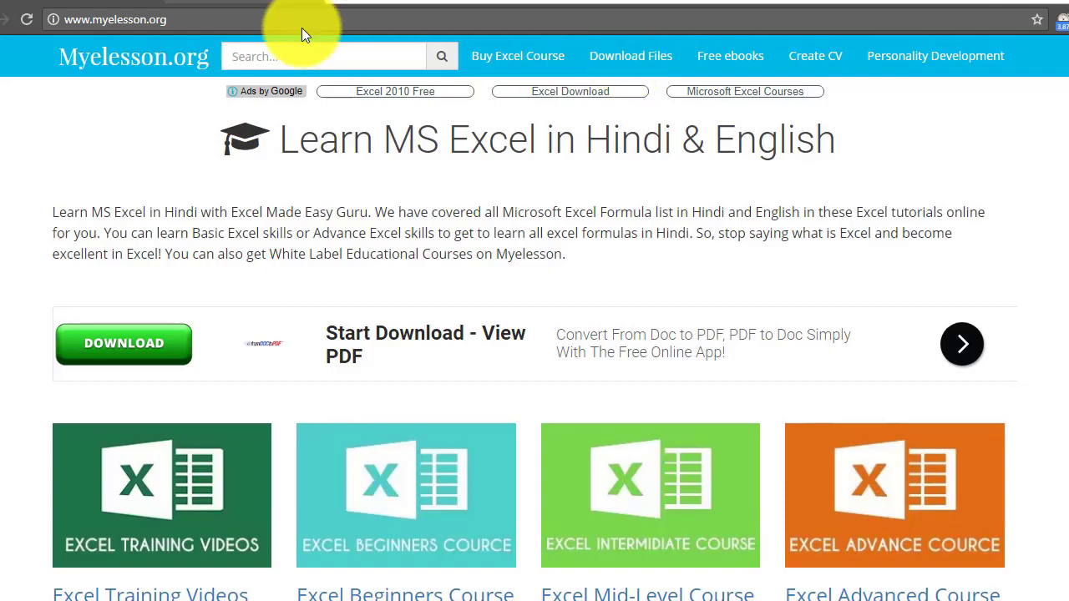
- Scroll the '10 Most Used Excel Formula' video page down to the comments and back to the description
click(242, 3)
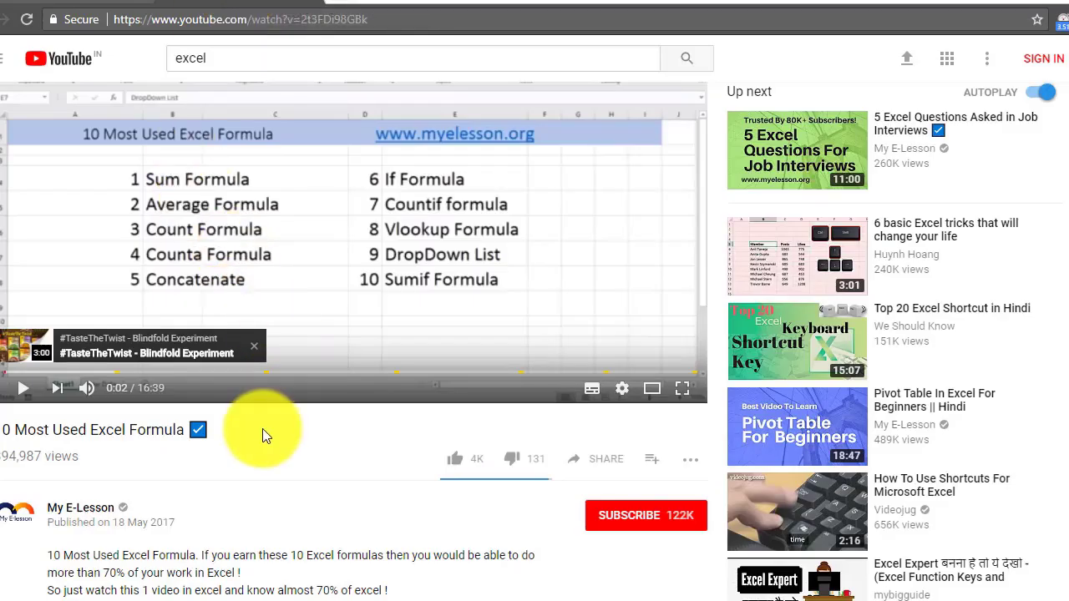
scroll(262, 429, down, 2)
scroll(262, 428, down, 1)
scroll(262, 428, down, 1)
scroll(262, 429, down, 1)
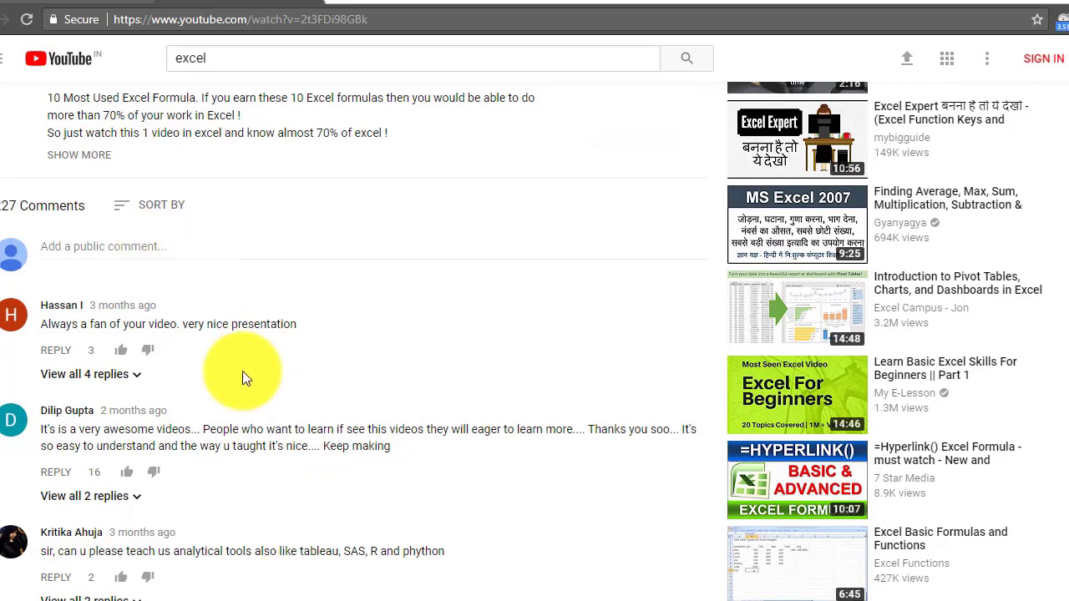
scroll(242, 370, down, 1)
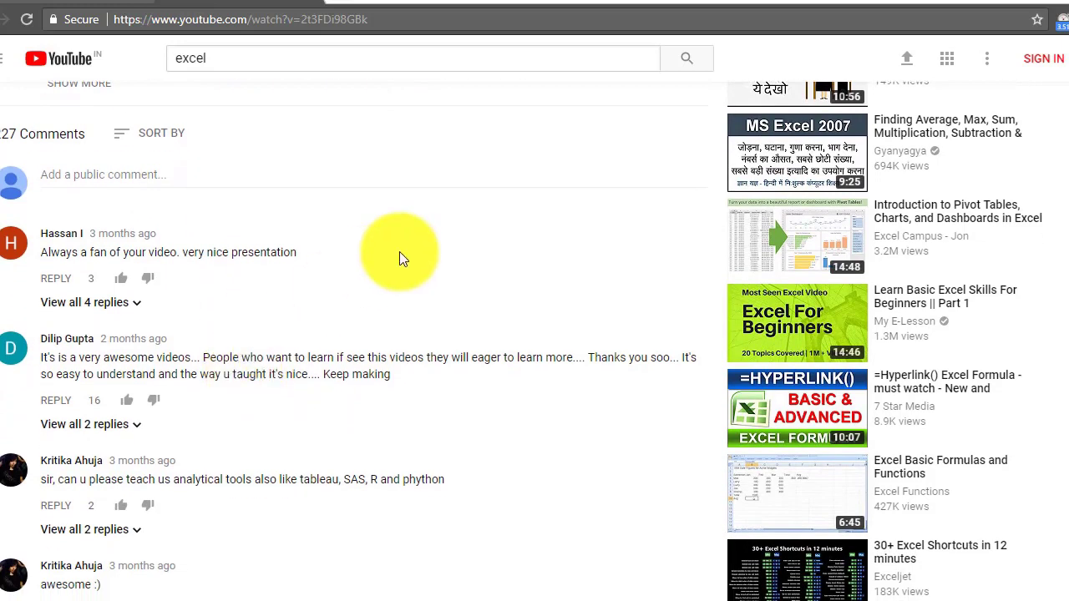
scroll(399, 251, up, 3)
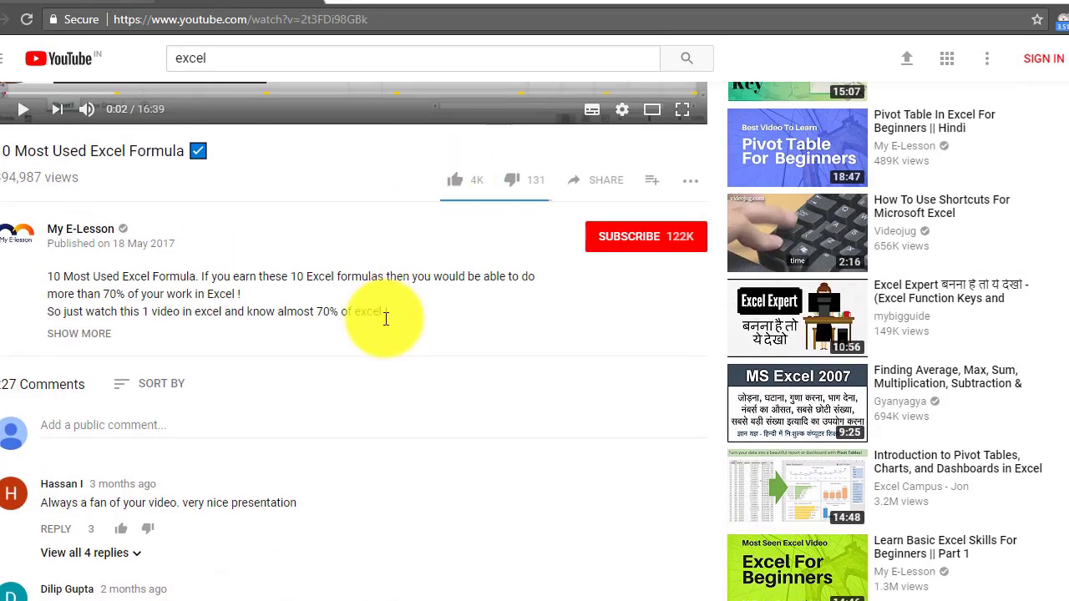
scroll(384, 318, up, 1)
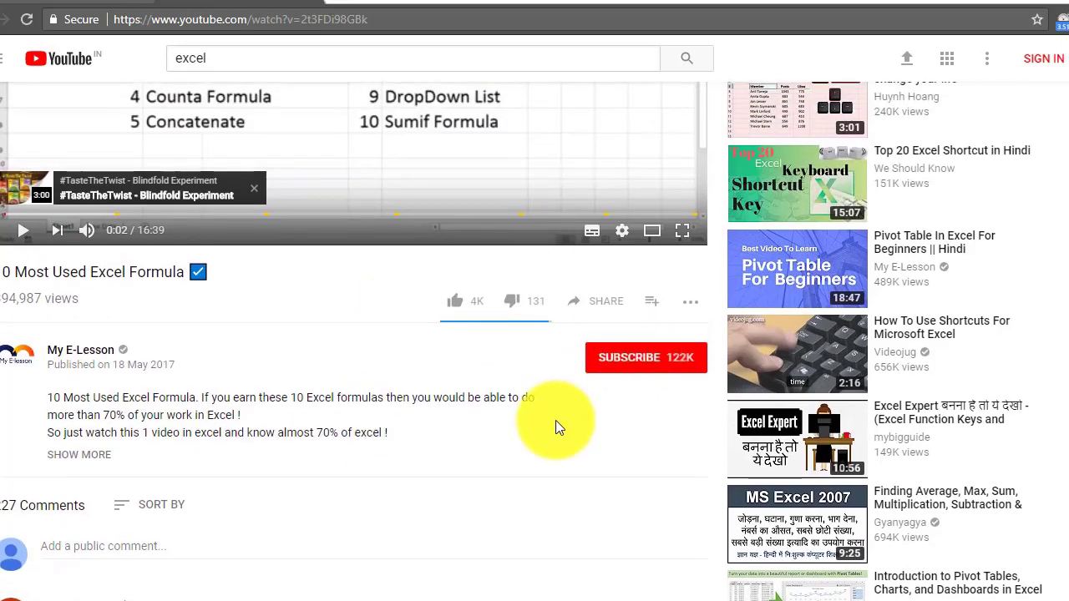
scroll(555, 420, down, 3)
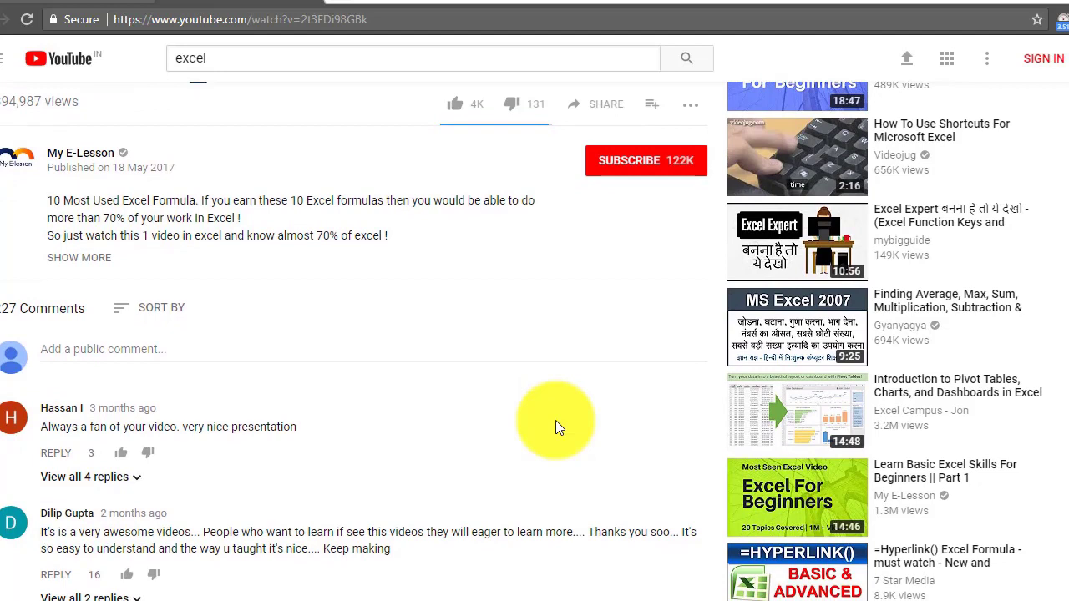